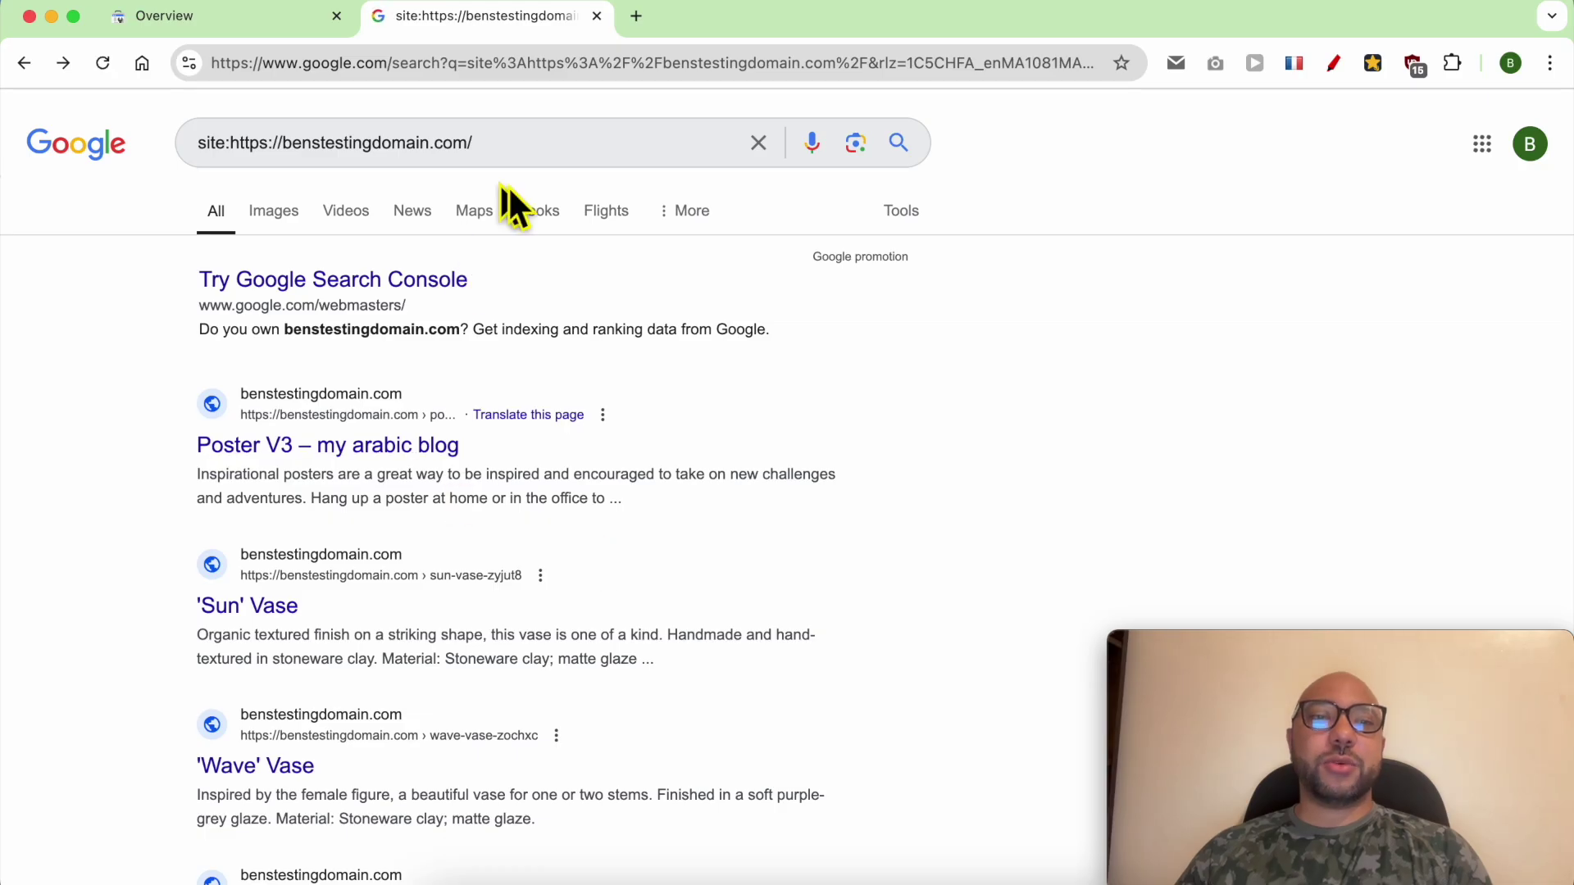
- Open the Poster V3 result from the site:benstestingdomain.com Google results
left_click_drag(473, 143, 231, 148)
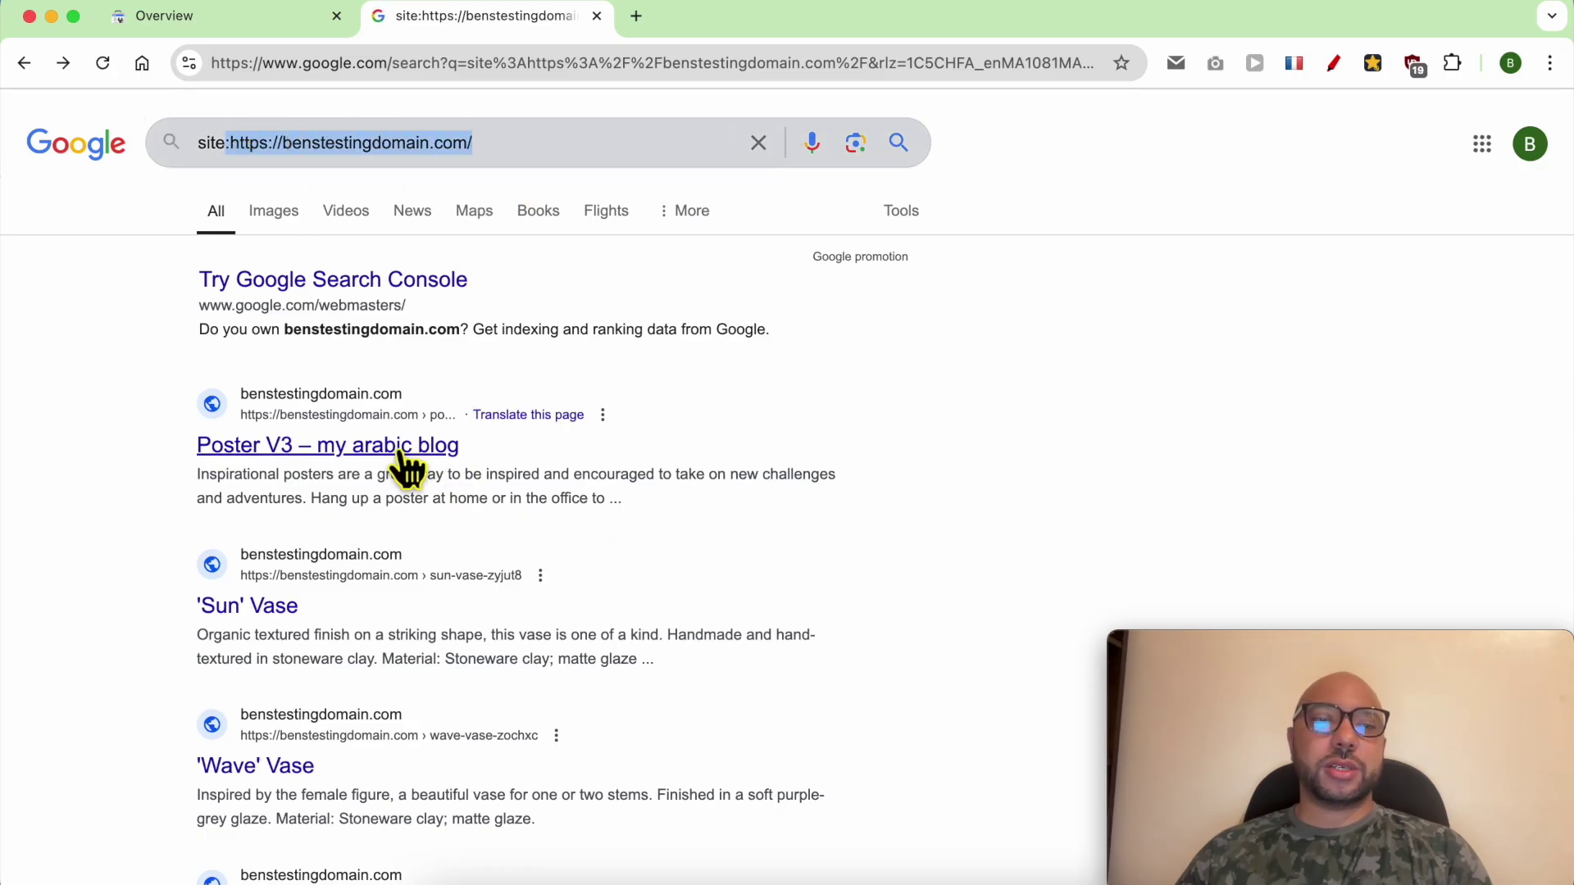
left_click(309, 446)
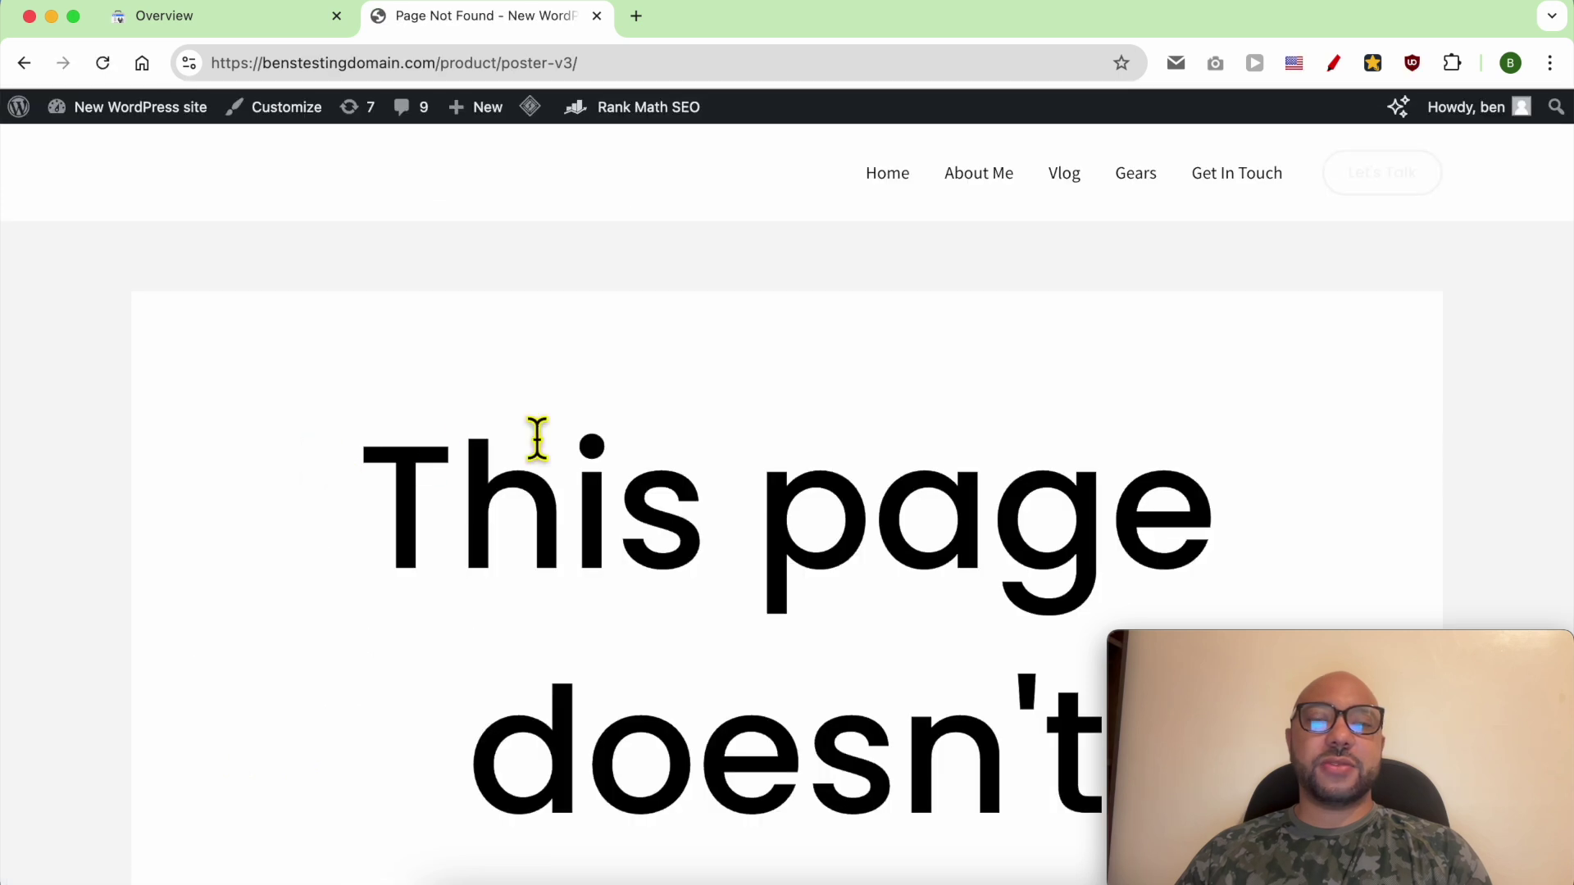
scroll(672, 436, "down", 5)
scroll(674, 436, "down", 3)
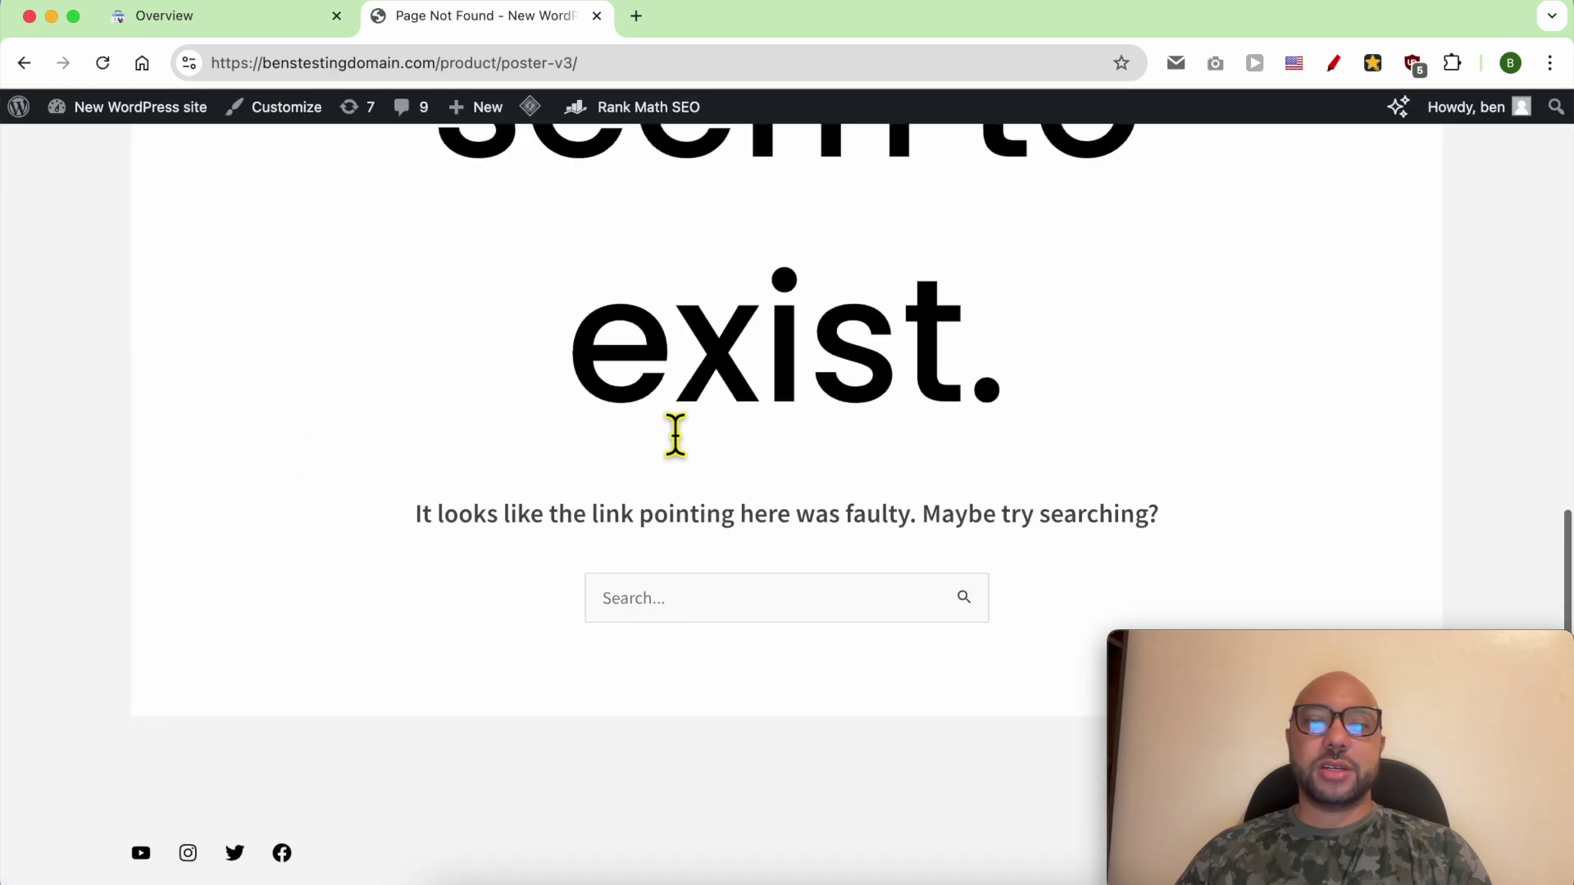
- Copy the broken Poster V3 product page URL from the address bar
left_click(501, 68)
right_click(498, 68)
left_click(517, 242)
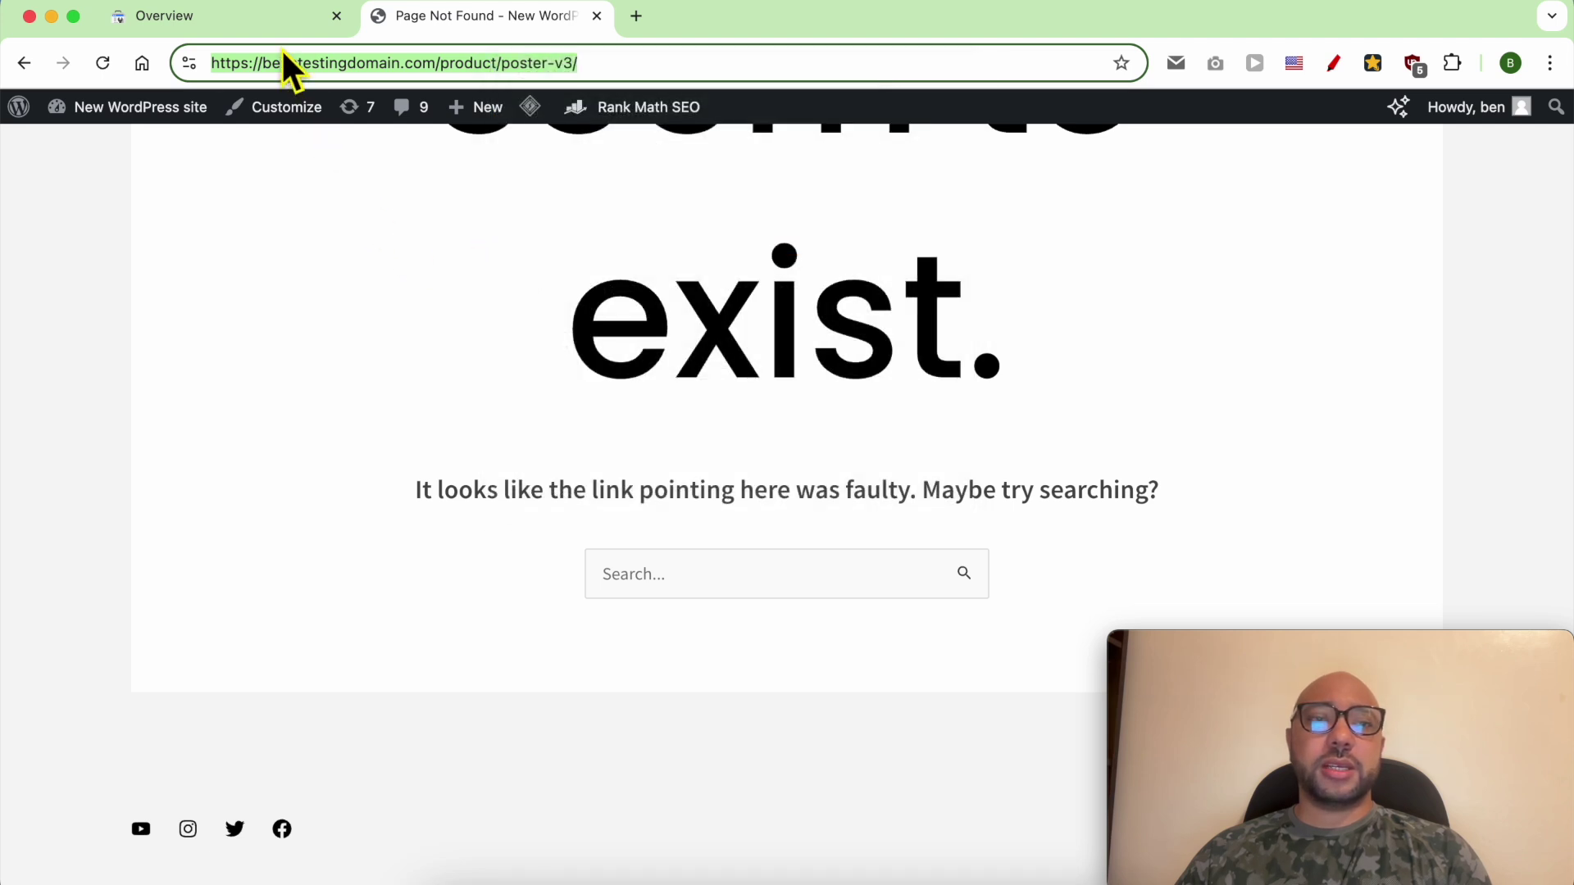
- Open the Removals report for the benstestingdomain.com property in Search Console
left_click(249, 20)
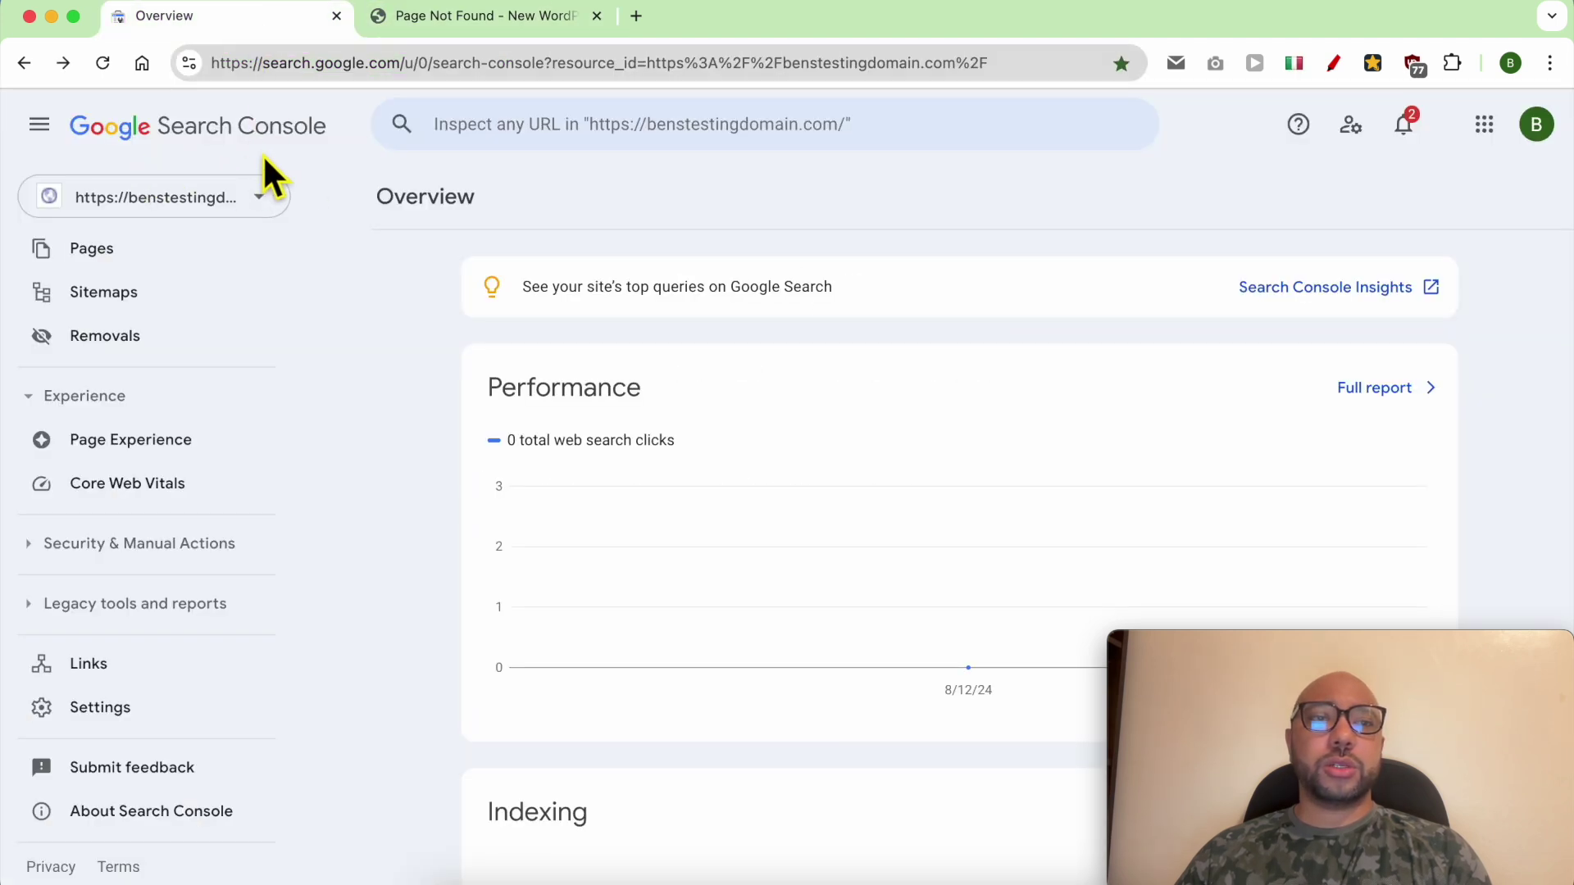
left_click(221, 196)
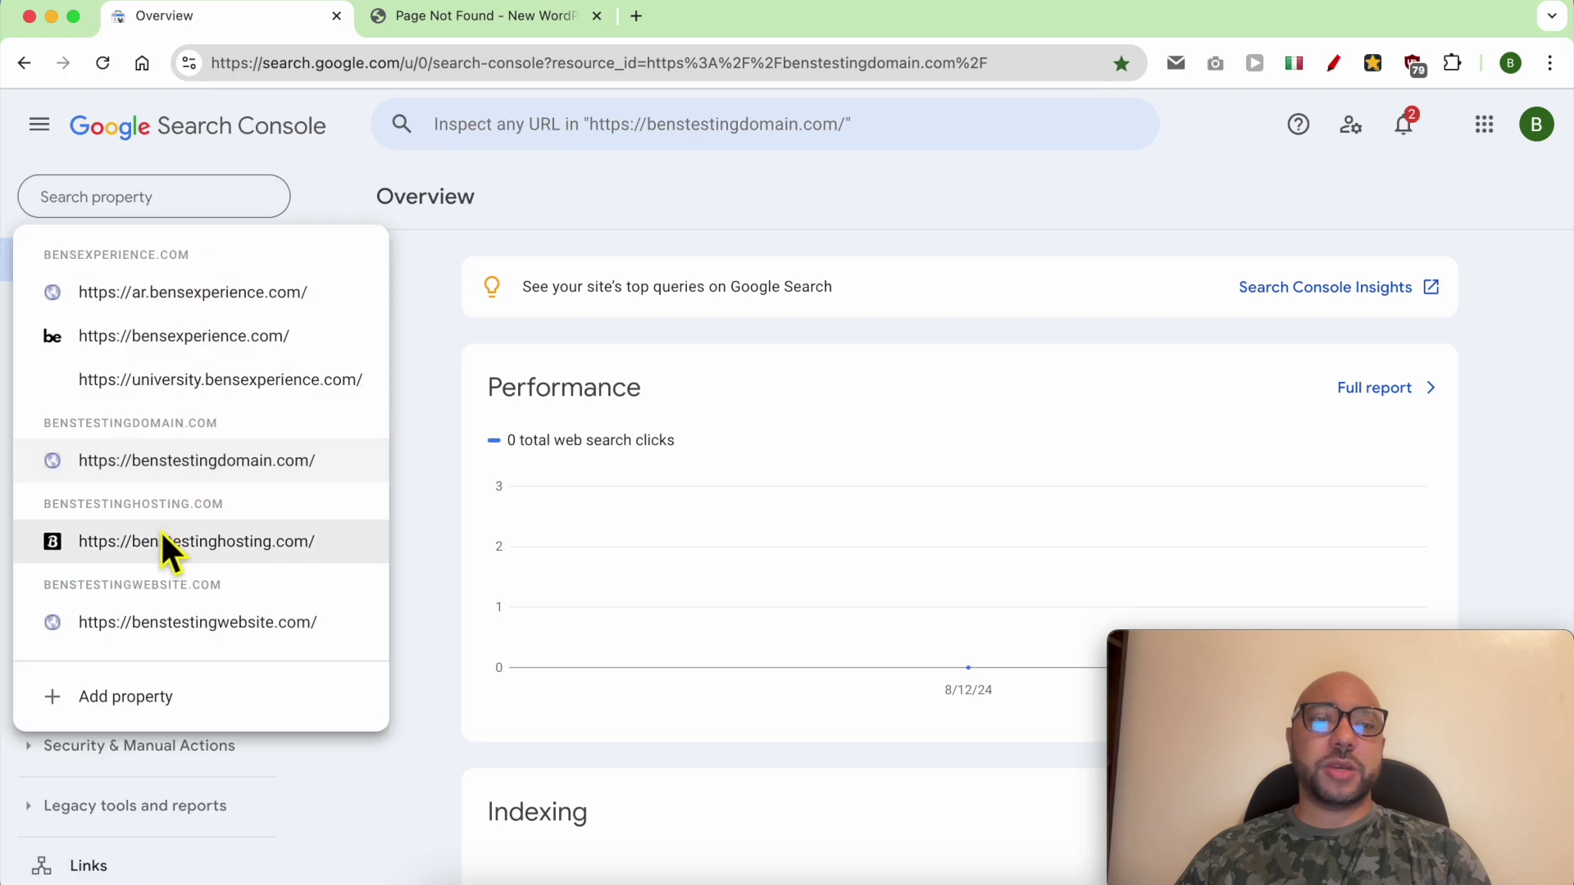
left_click(206, 462)
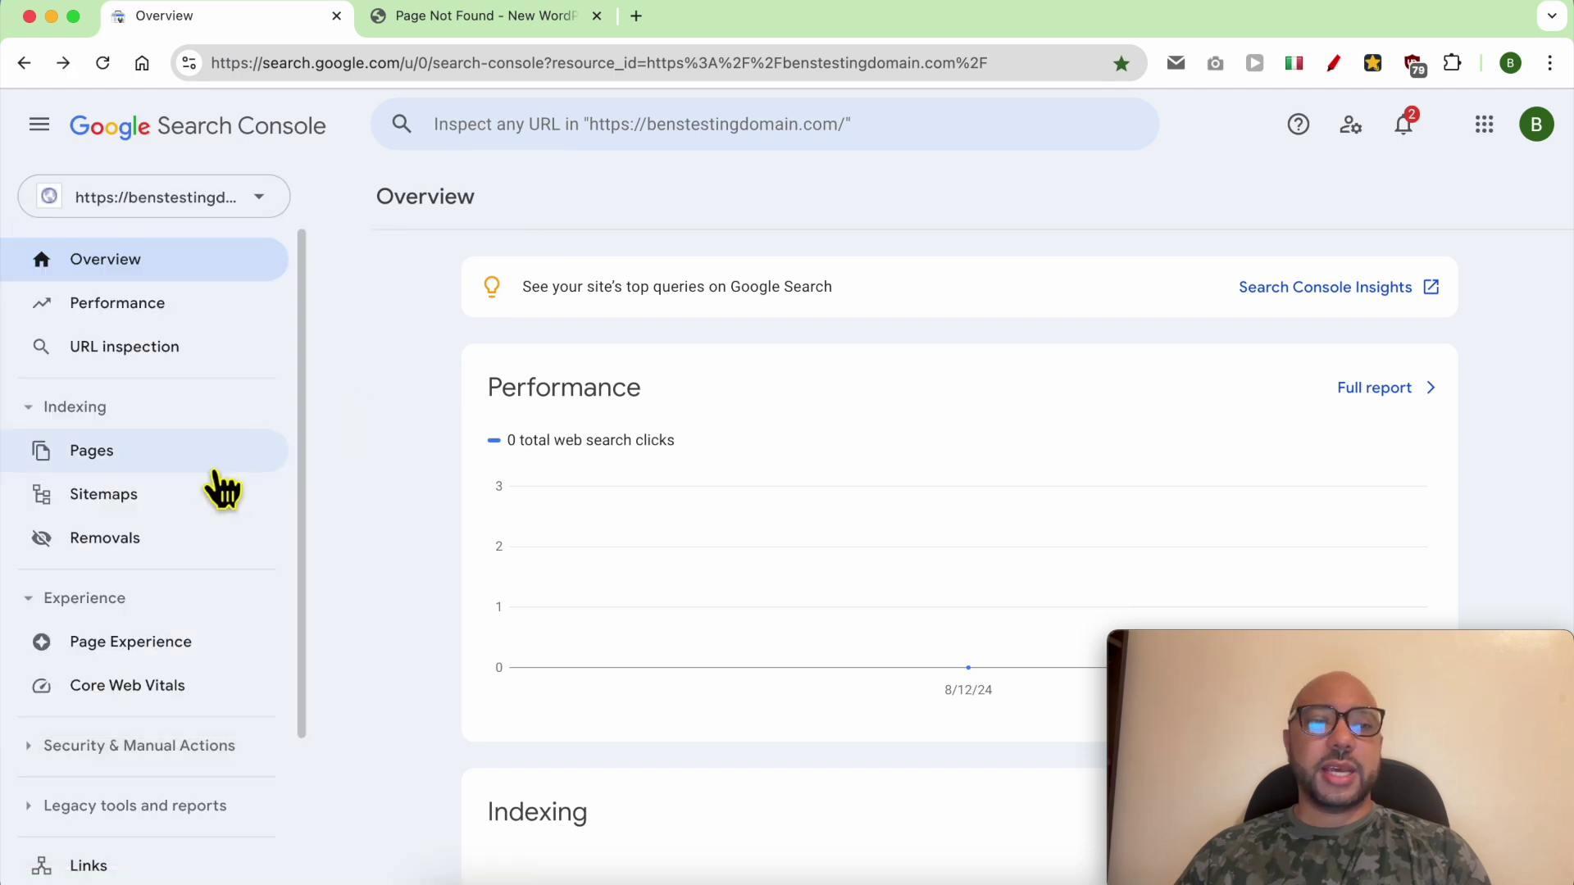
left_click(148, 548)
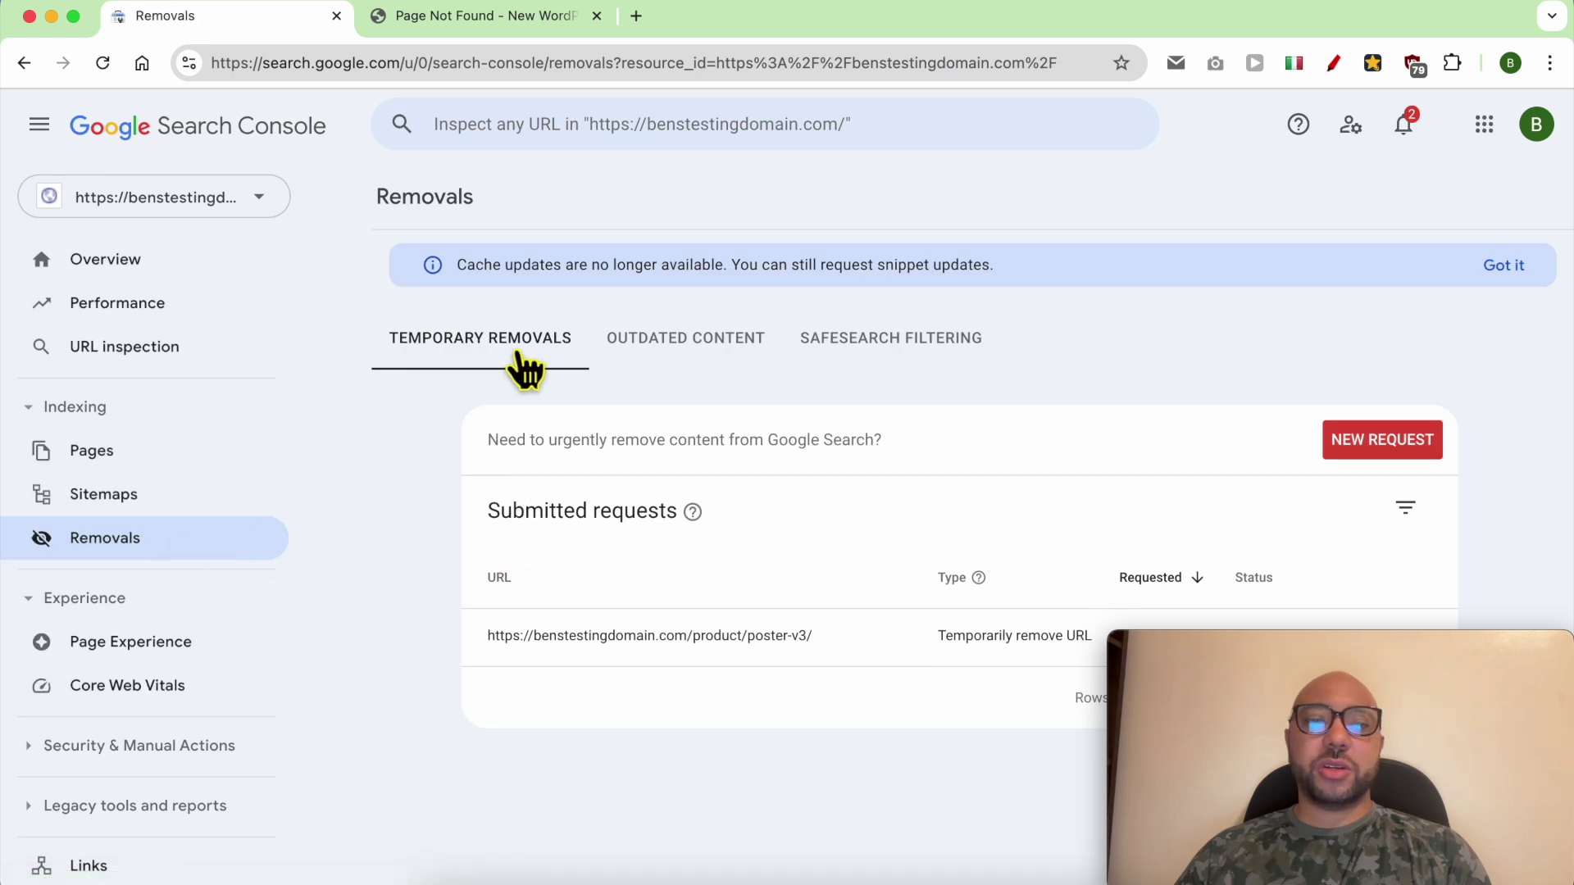
- Start a new removal request with the pasted URL trimmed to the product prefix
left_click(1394, 458)
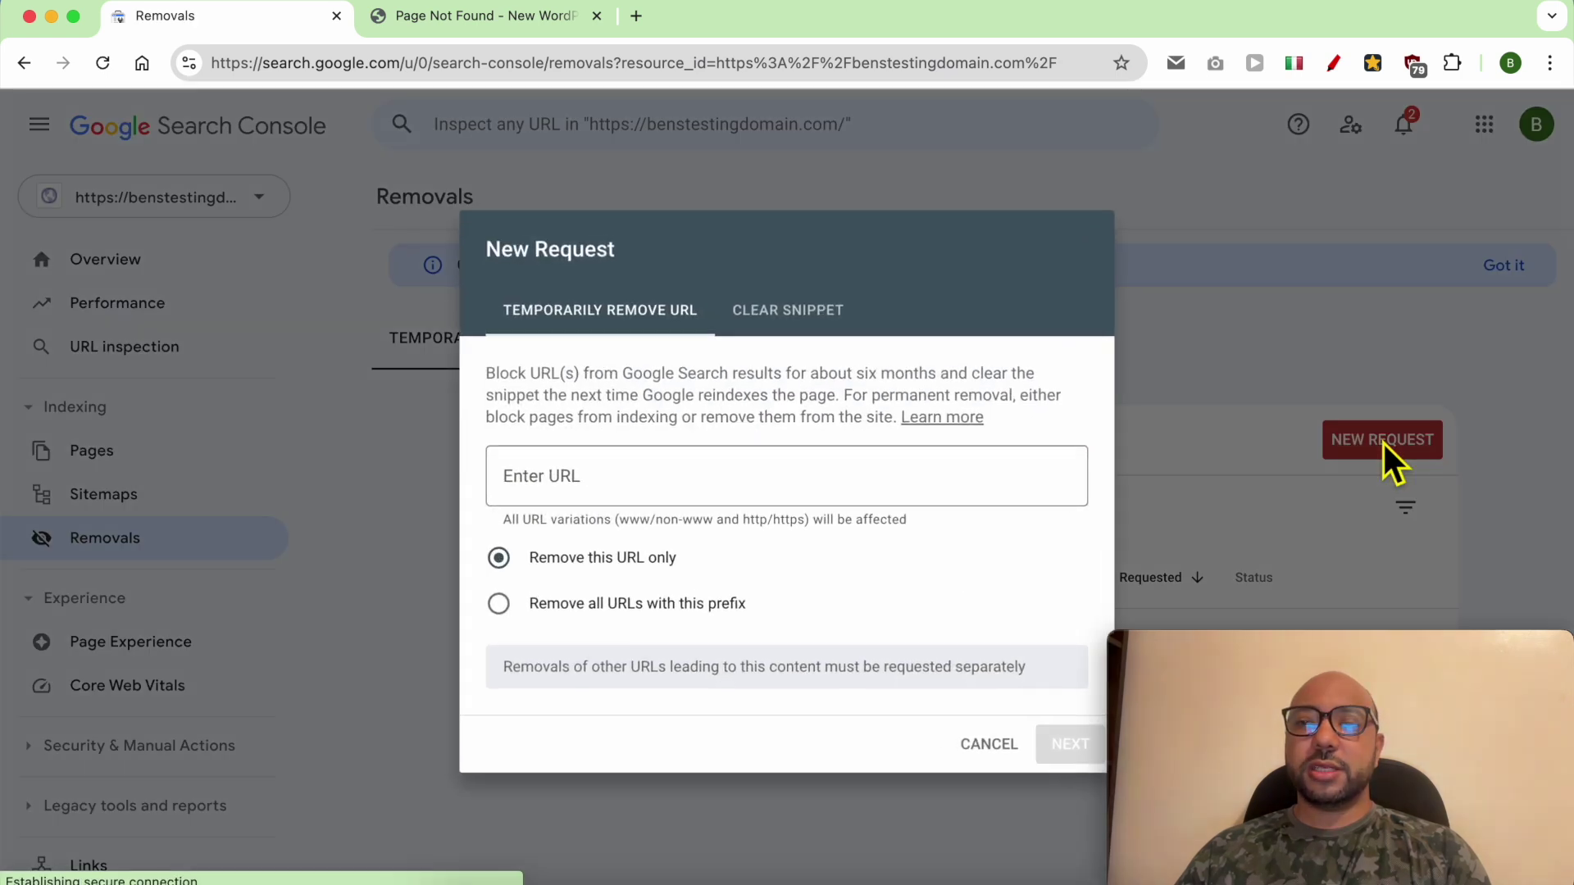
right_click(574, 486)
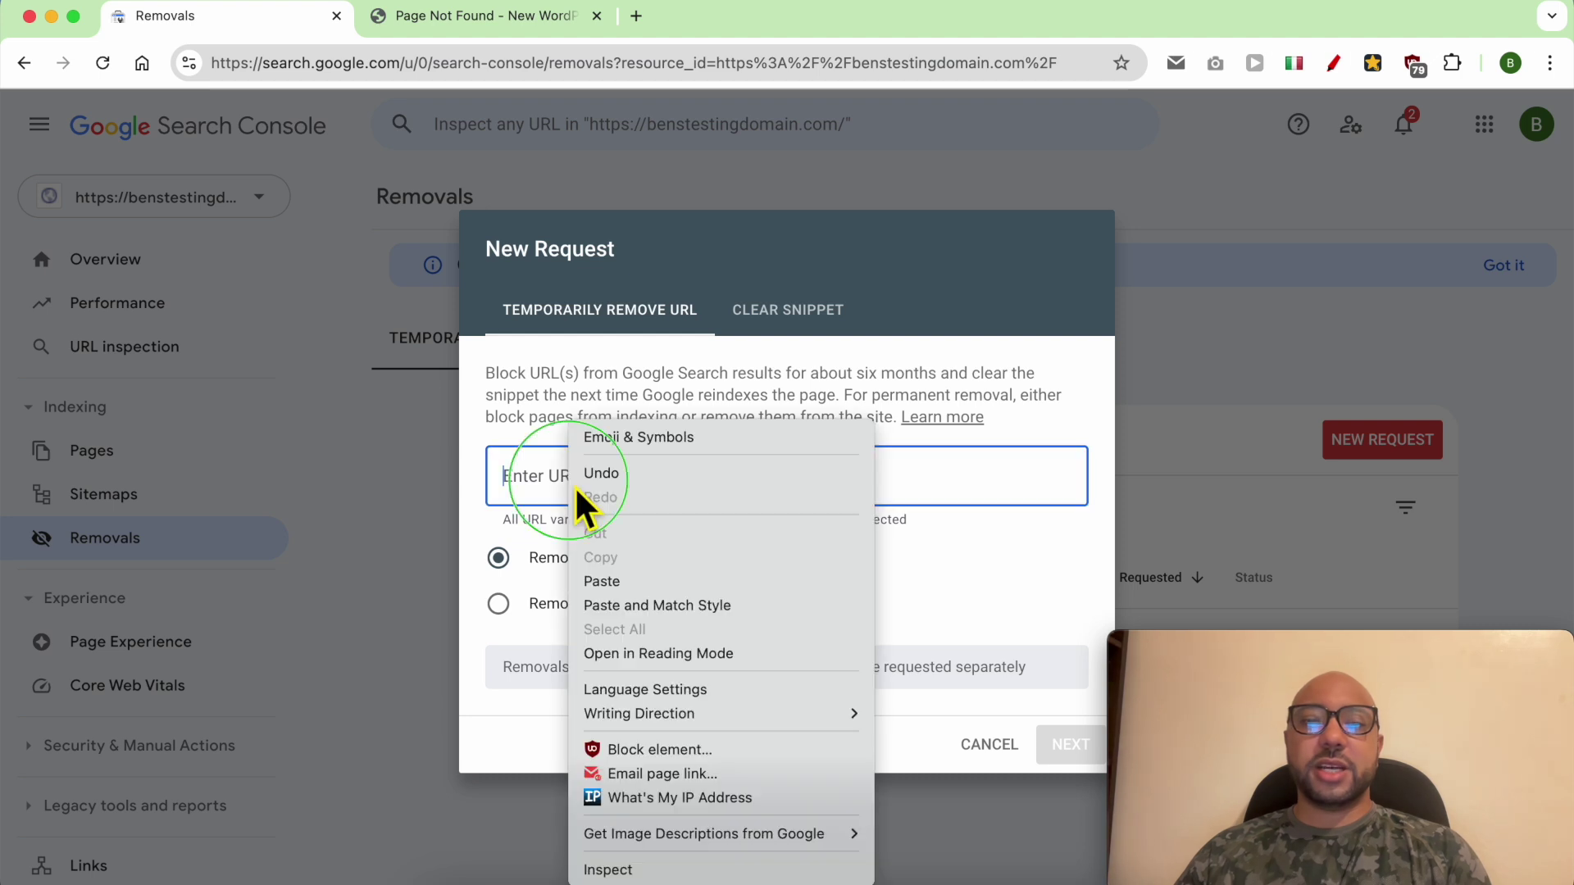
left_click(617, 583)
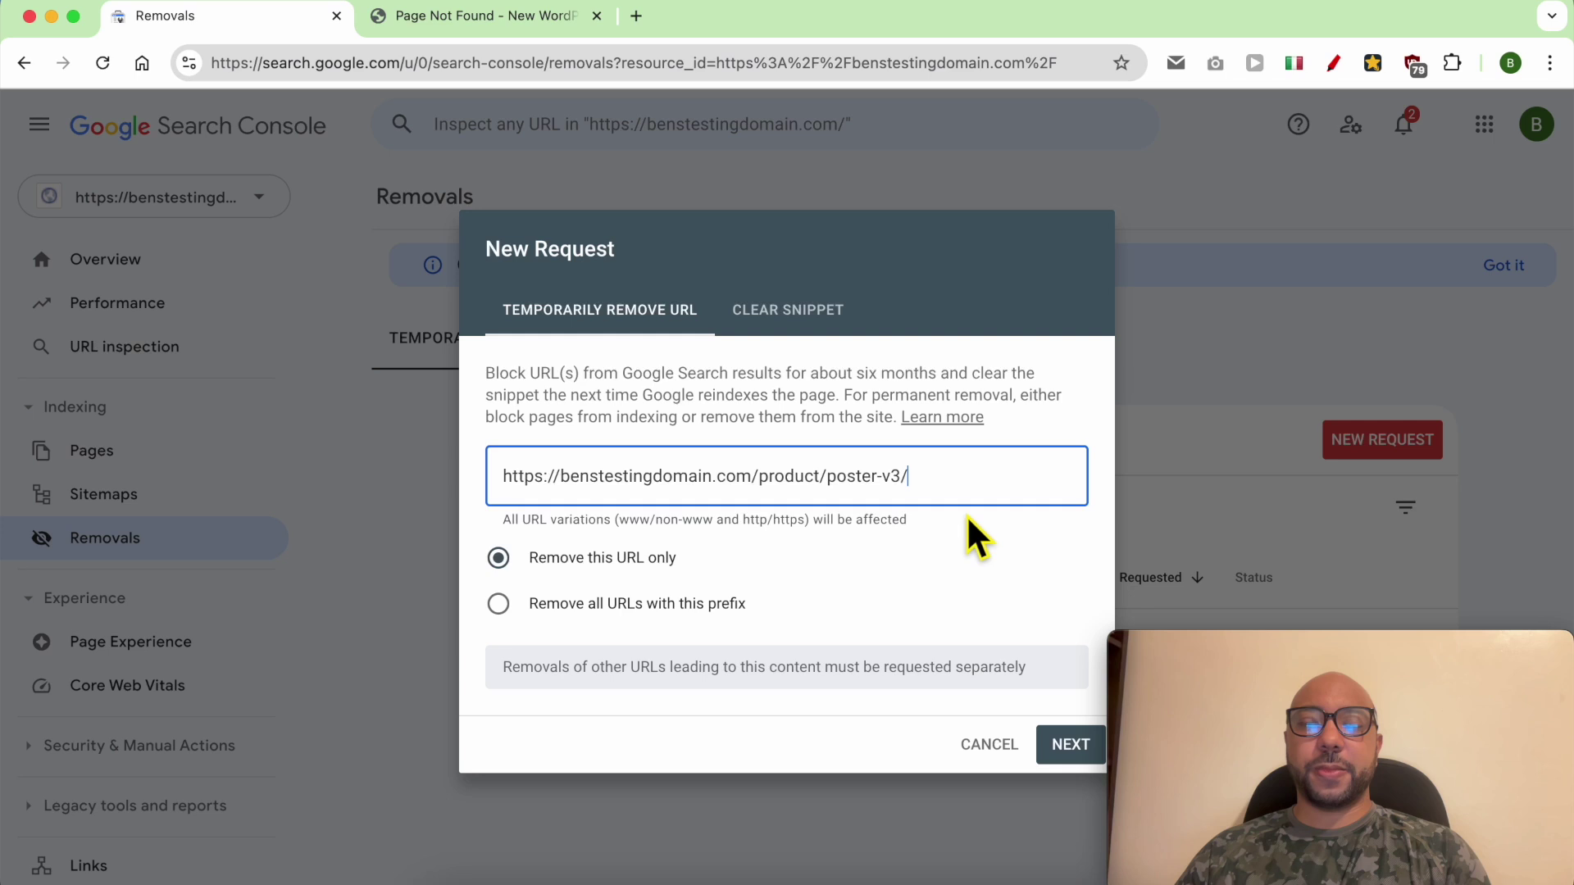
left_click_drag(935, 489, 831, 492)
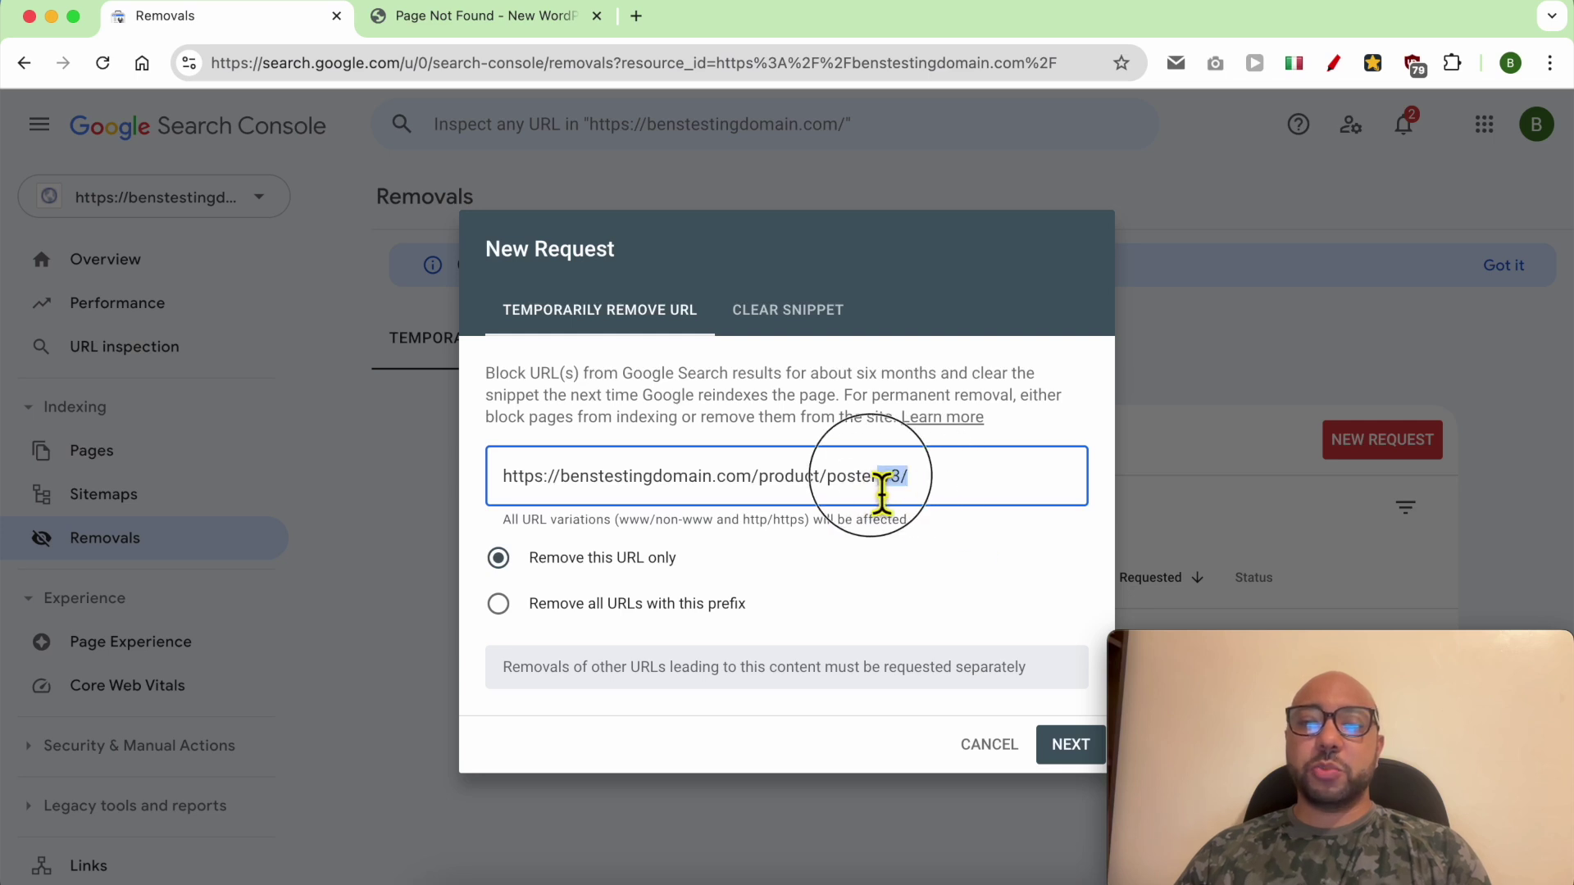
double_click(774, 493)
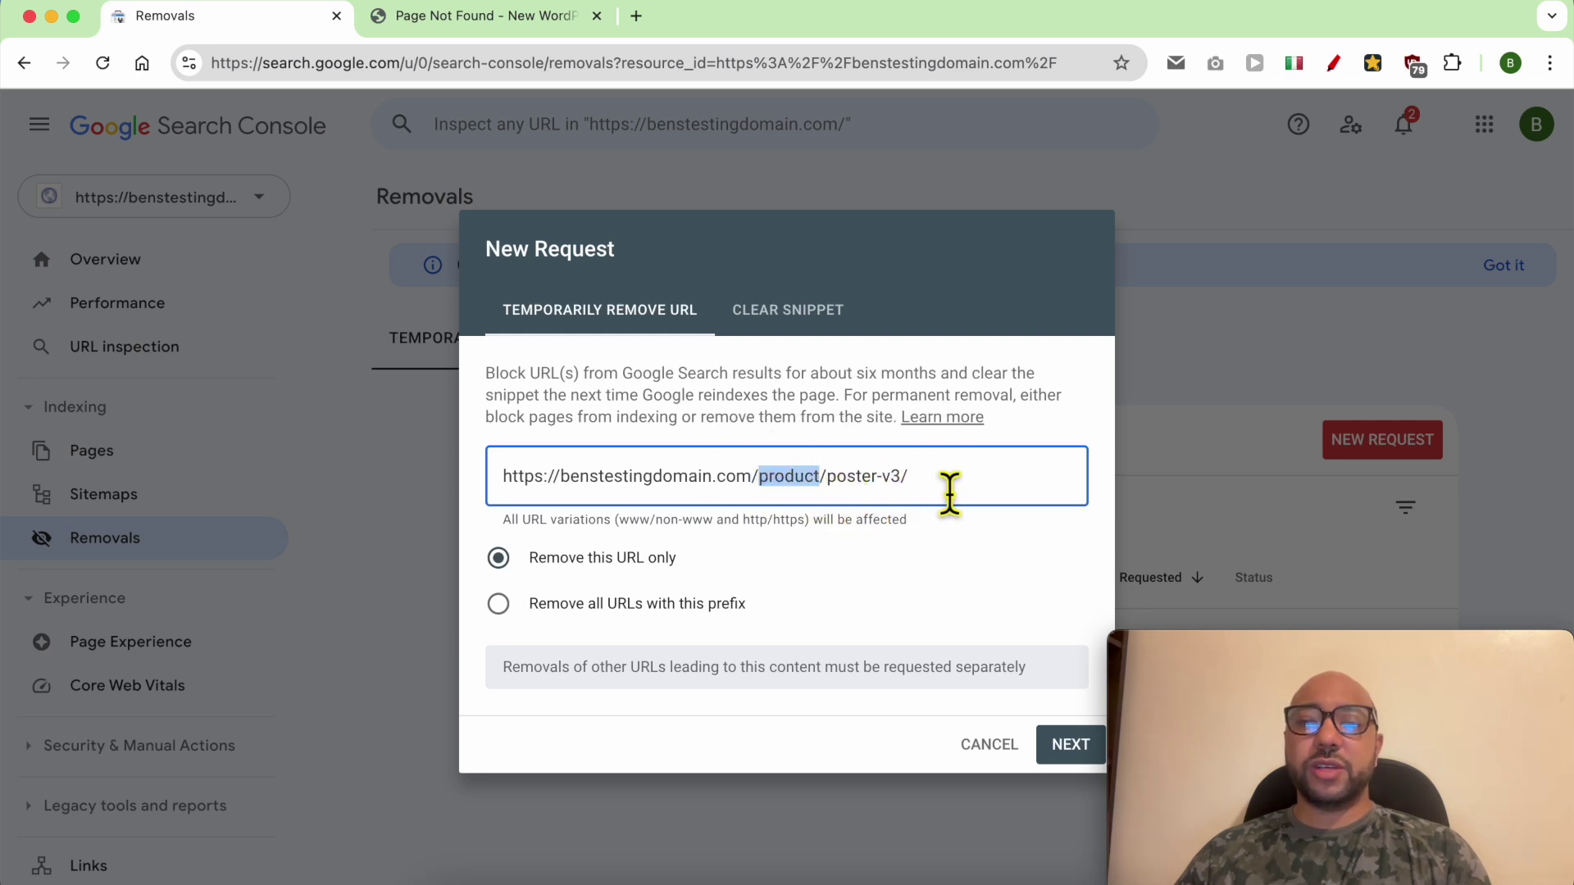
left_click_drag(950, 493, 510, 490)
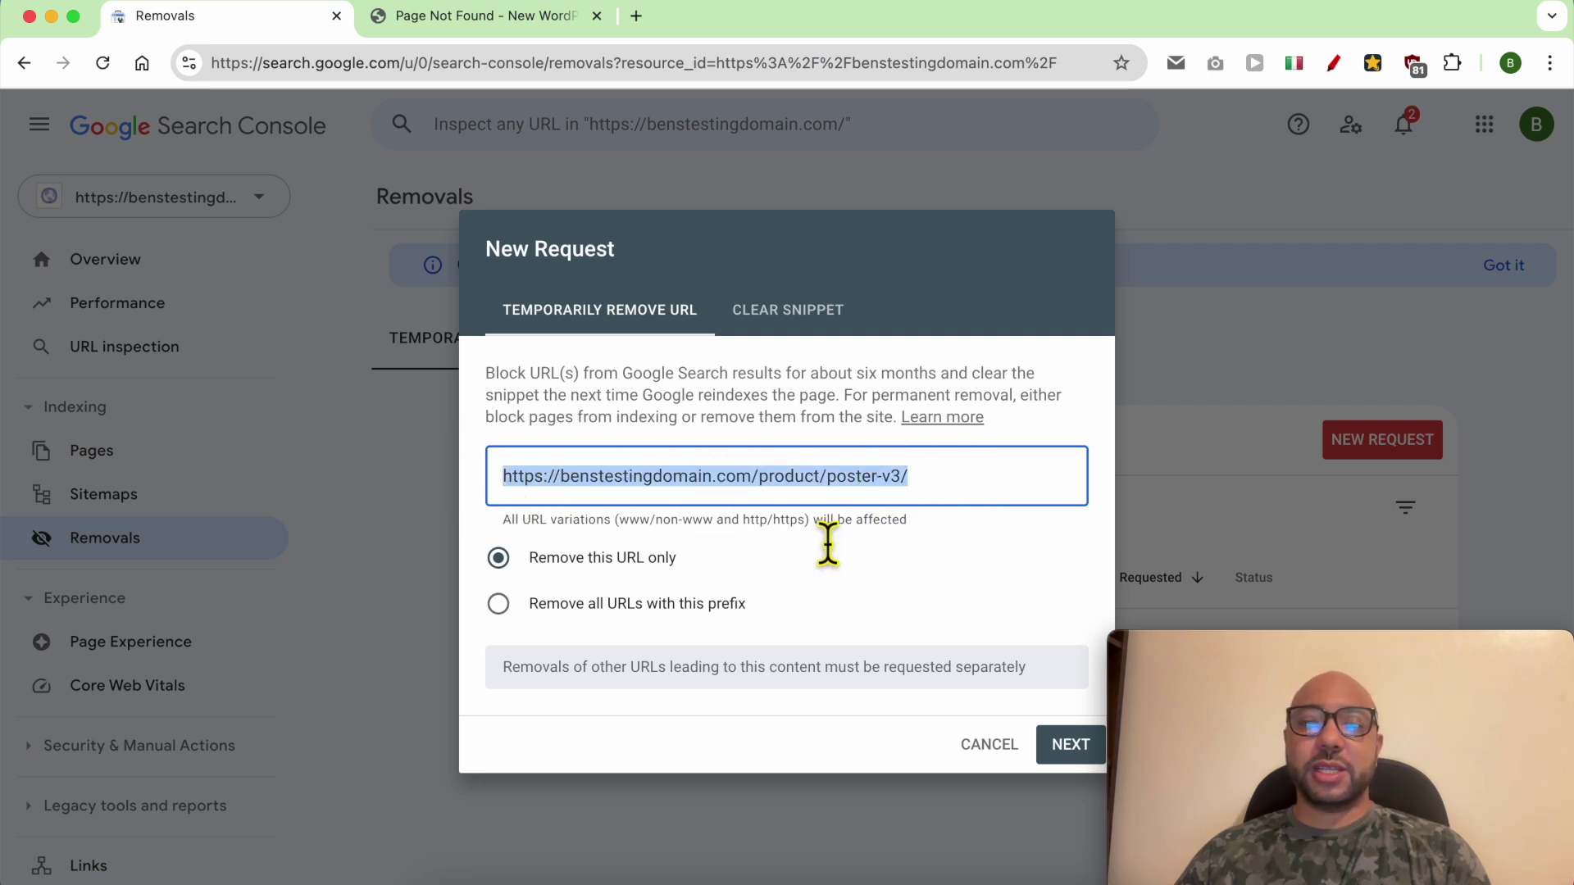
left_click_drag(923, 492, 839, 496)
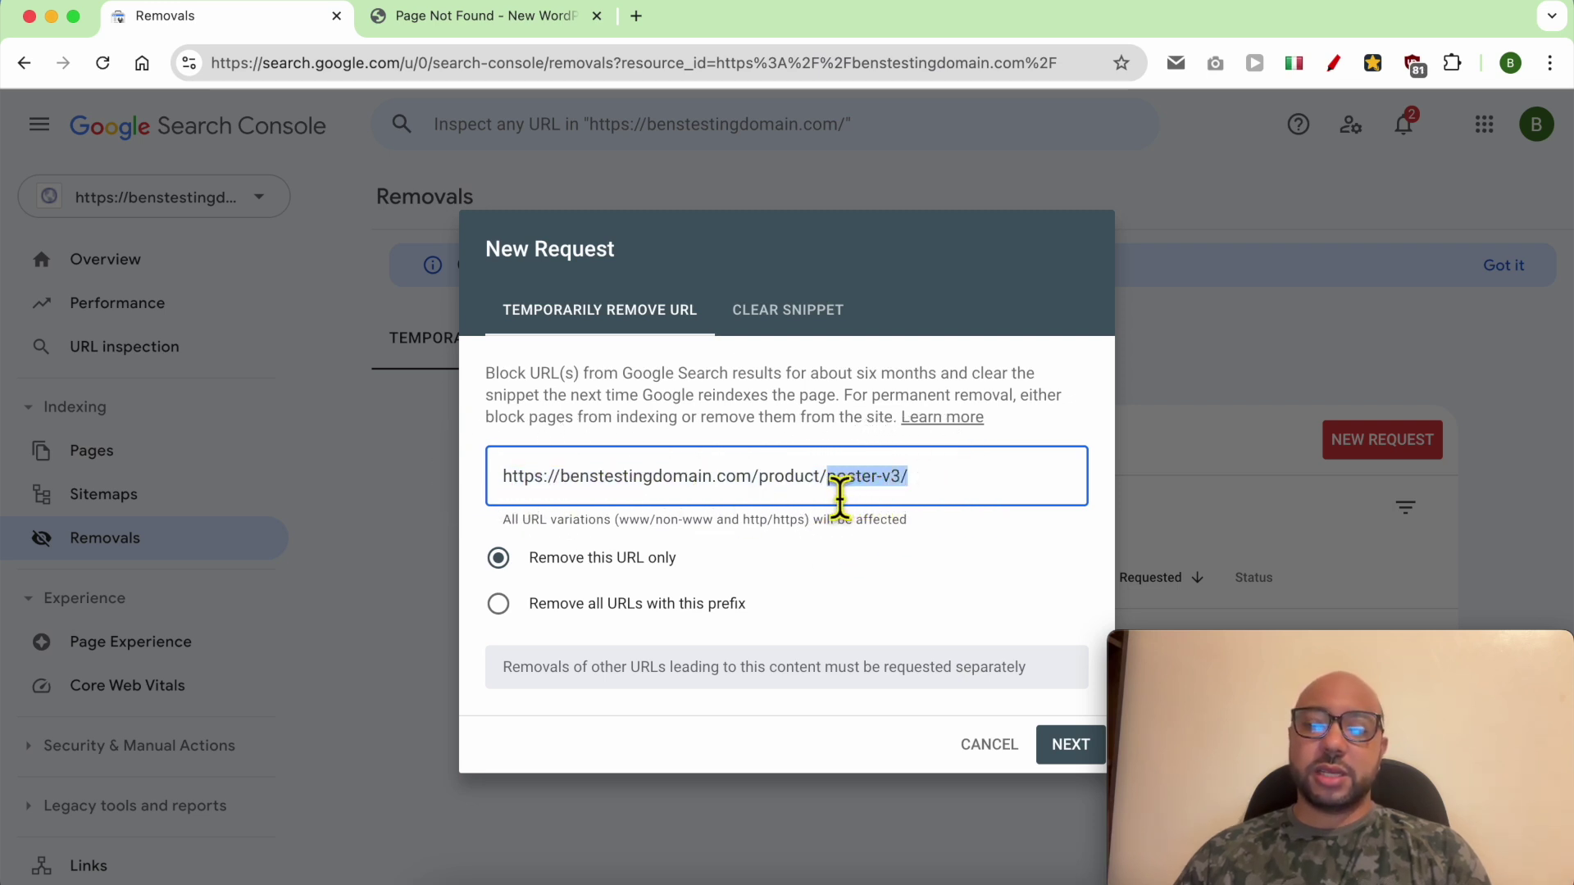
key("BackSpace")
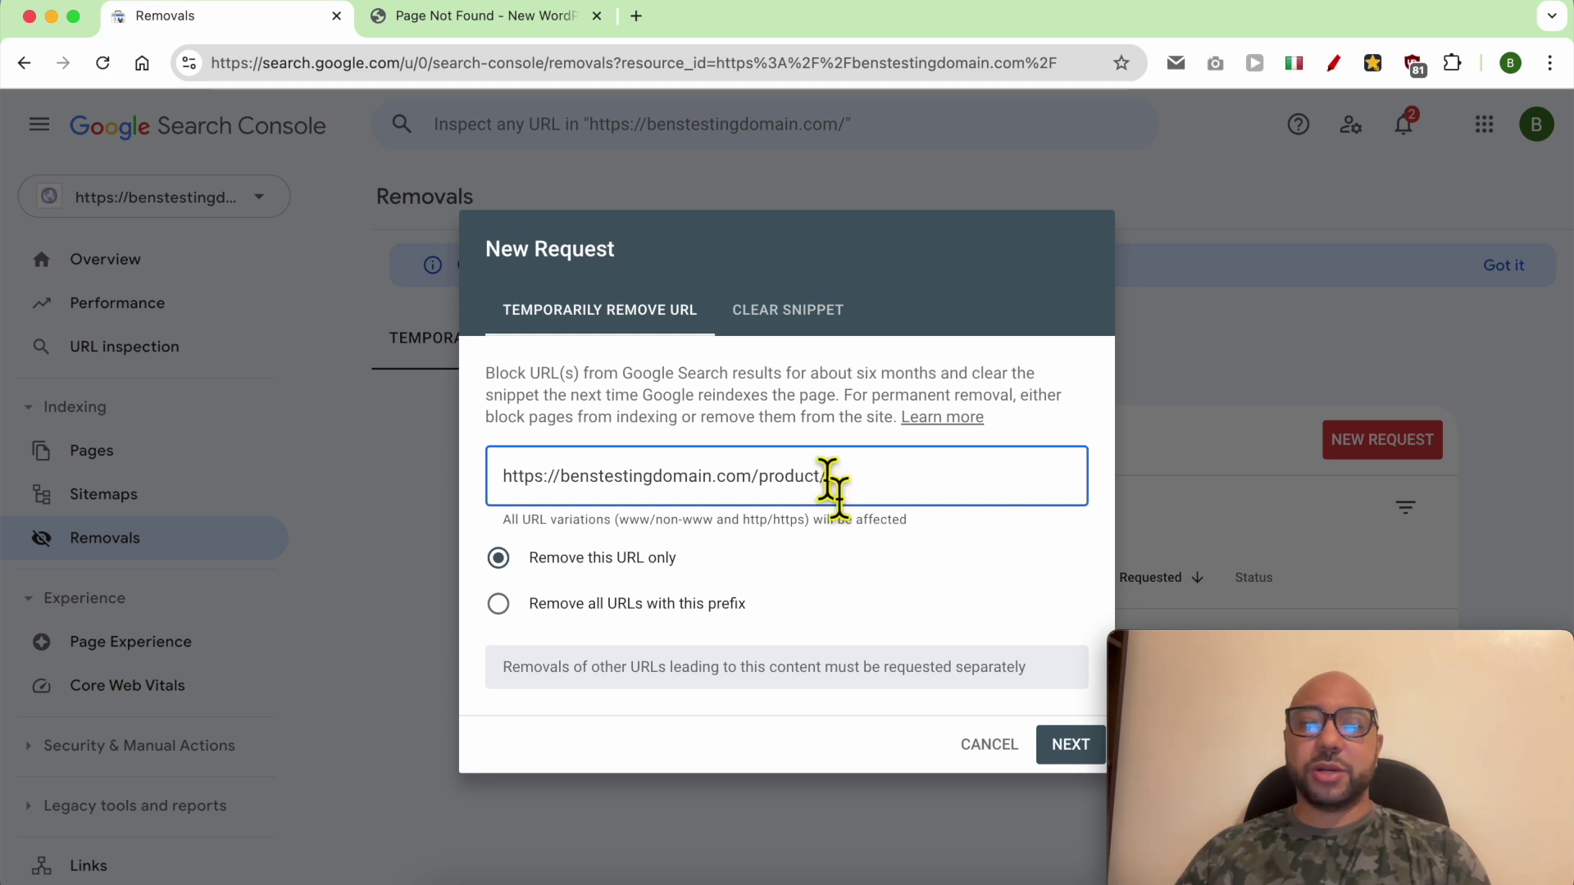
left_click(512, 610)
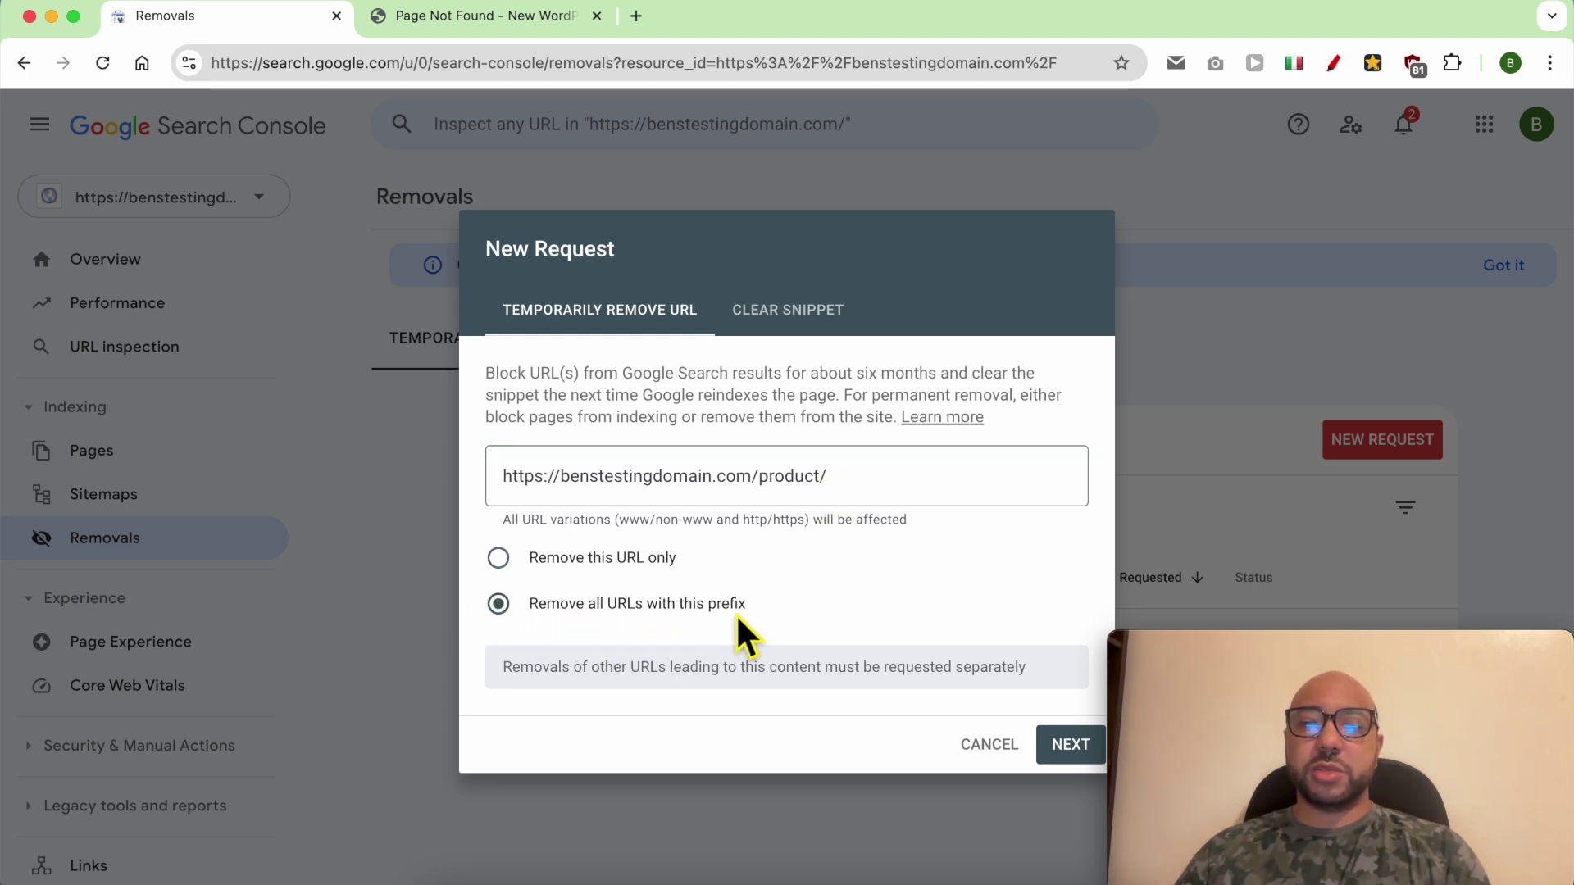
- Restore the full poster-v3 URL and choose 'Remove this URL only'
left_click(868, 496)
type("ar")
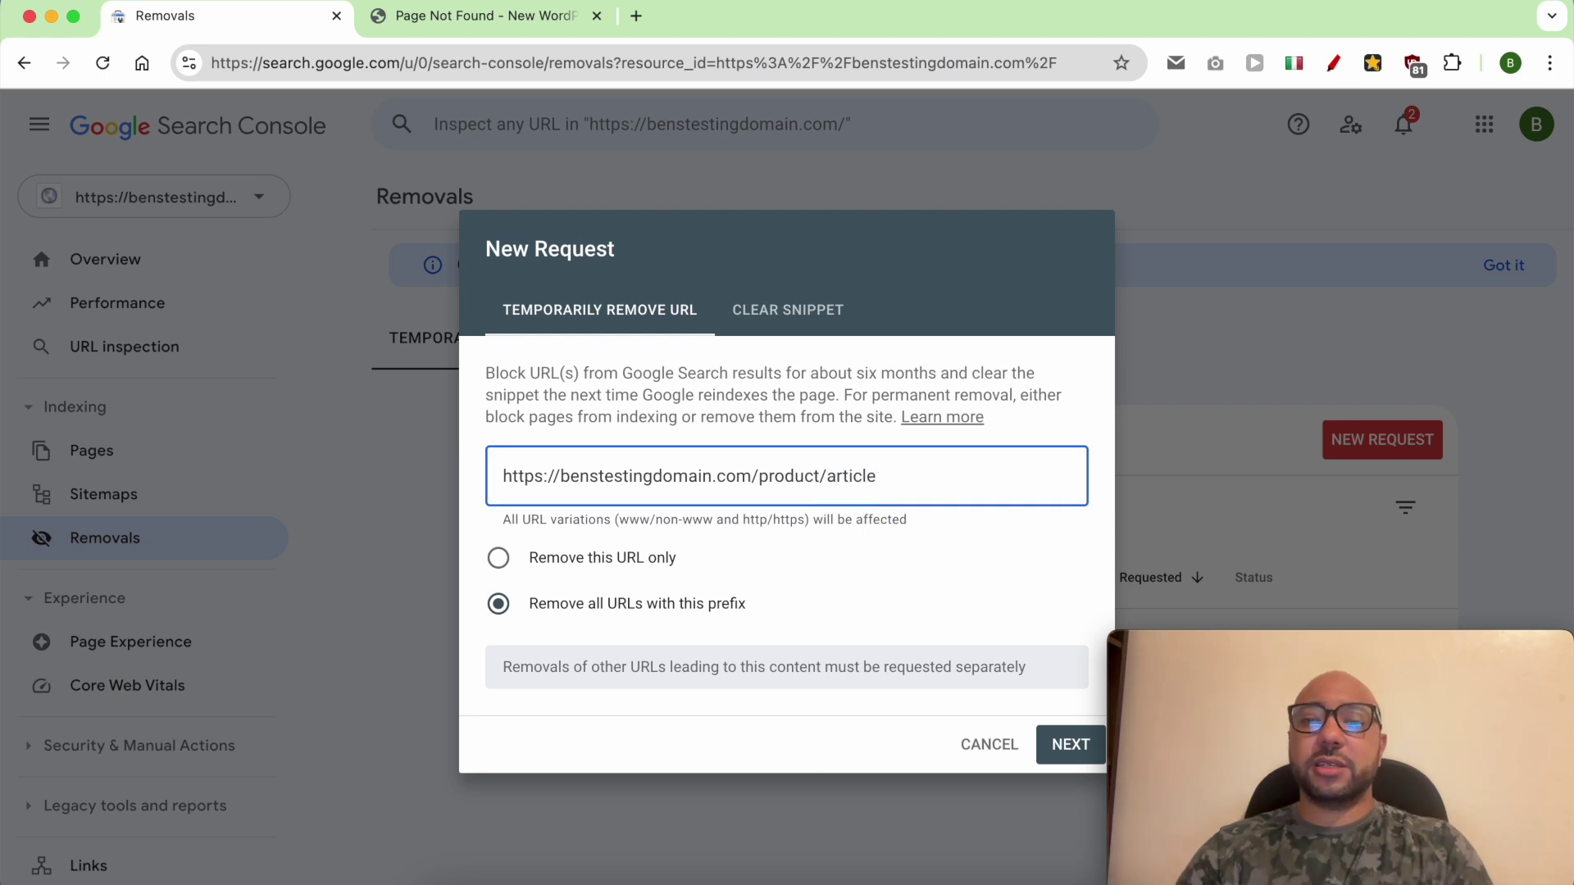
double_click(807, 492)
left_click(870, 492)
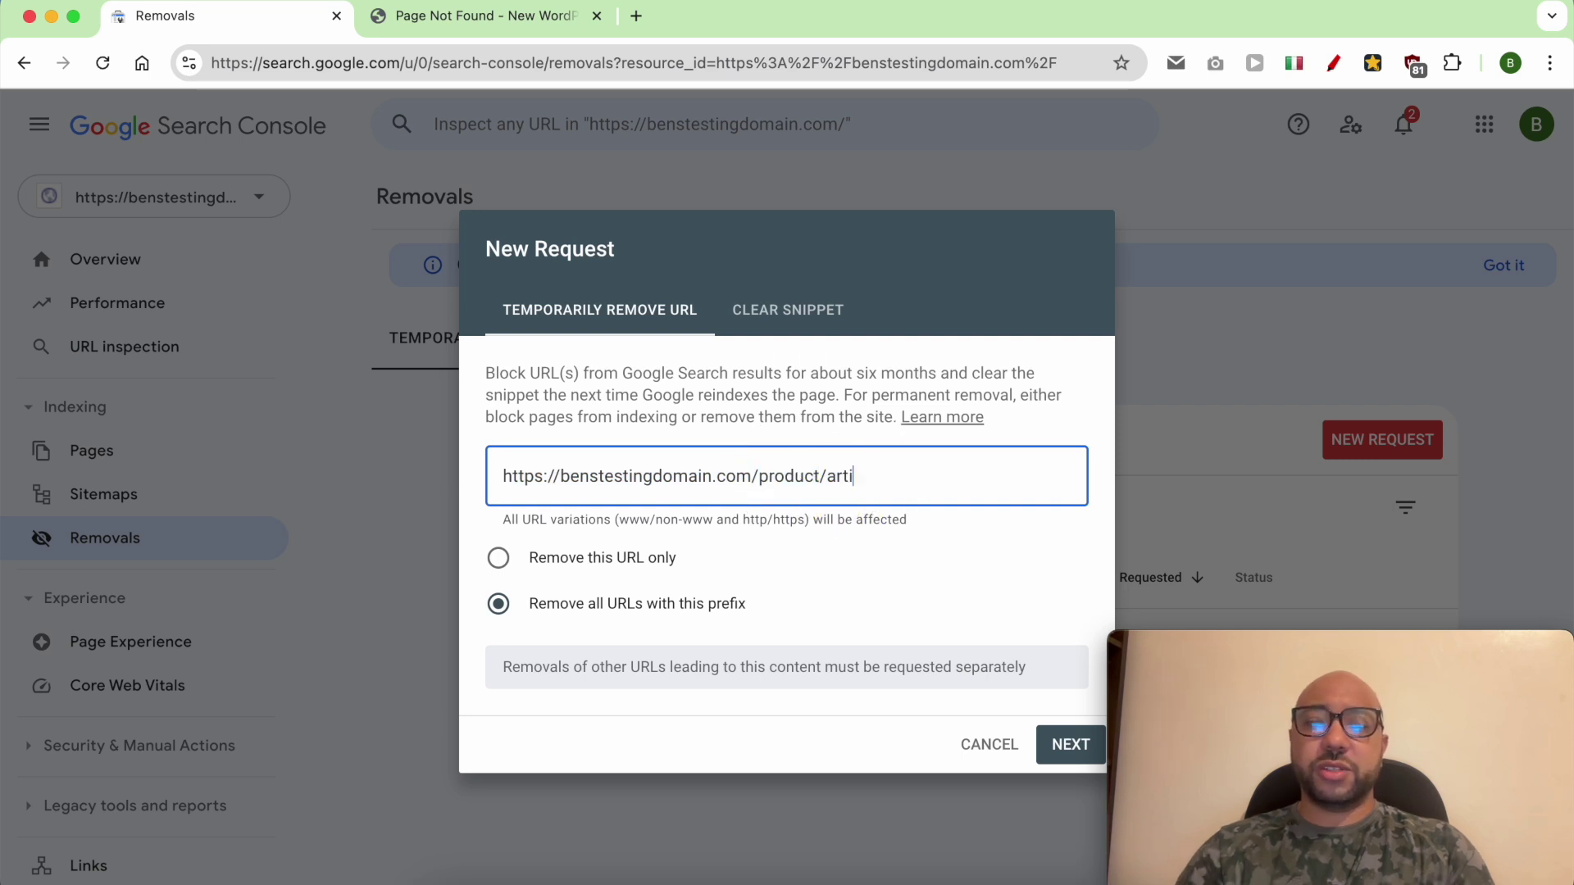
triple_click(888, 483)
right_click(886, 480)
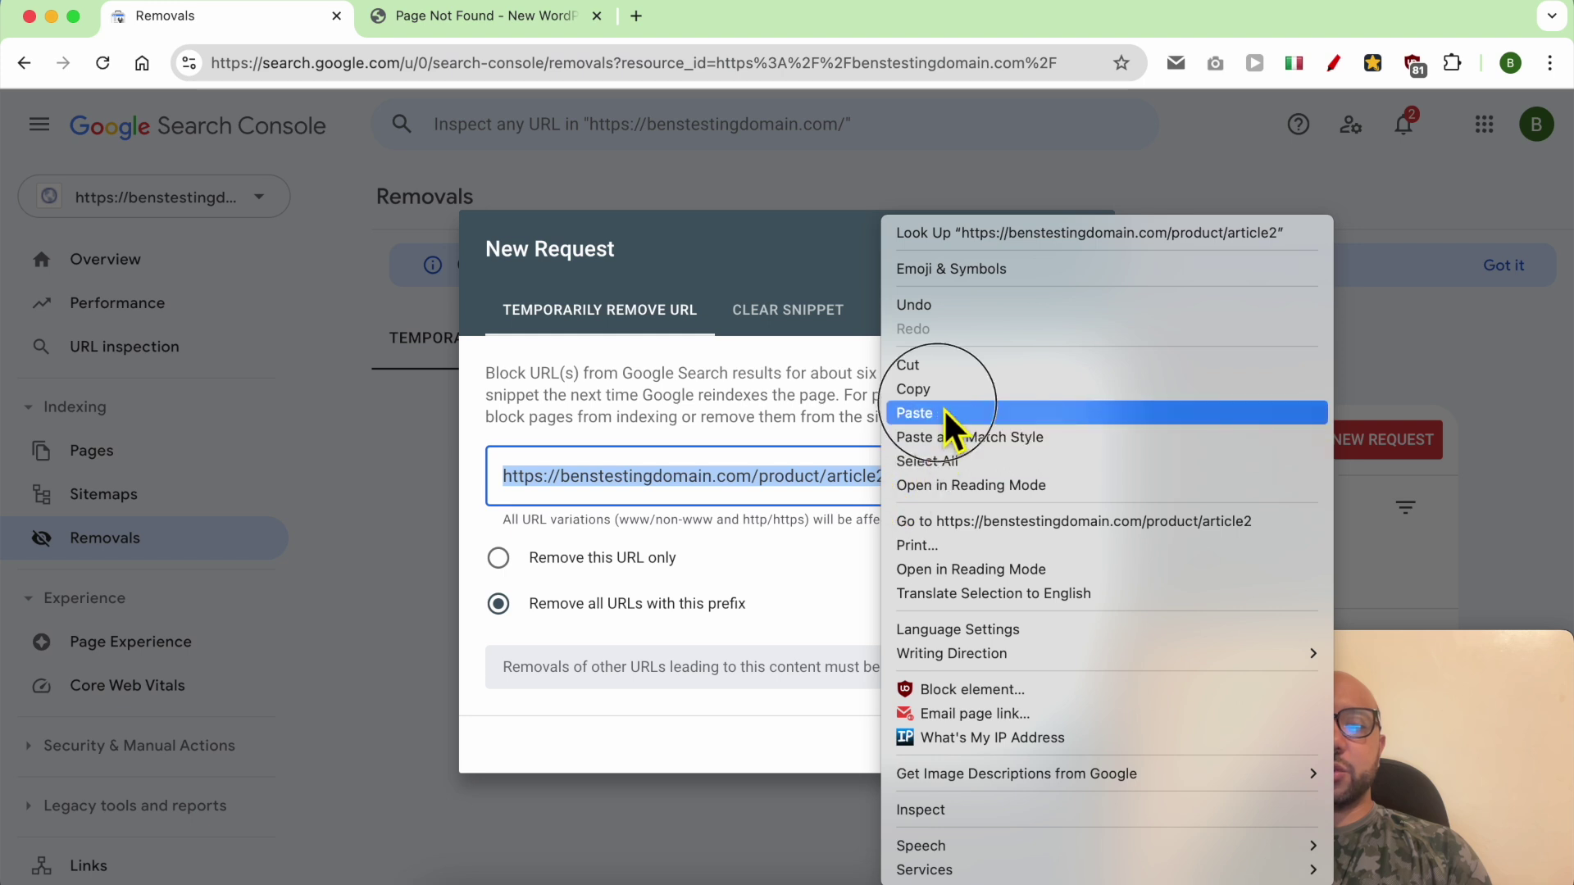
left_click(943, 412)
left_click(636, 561)
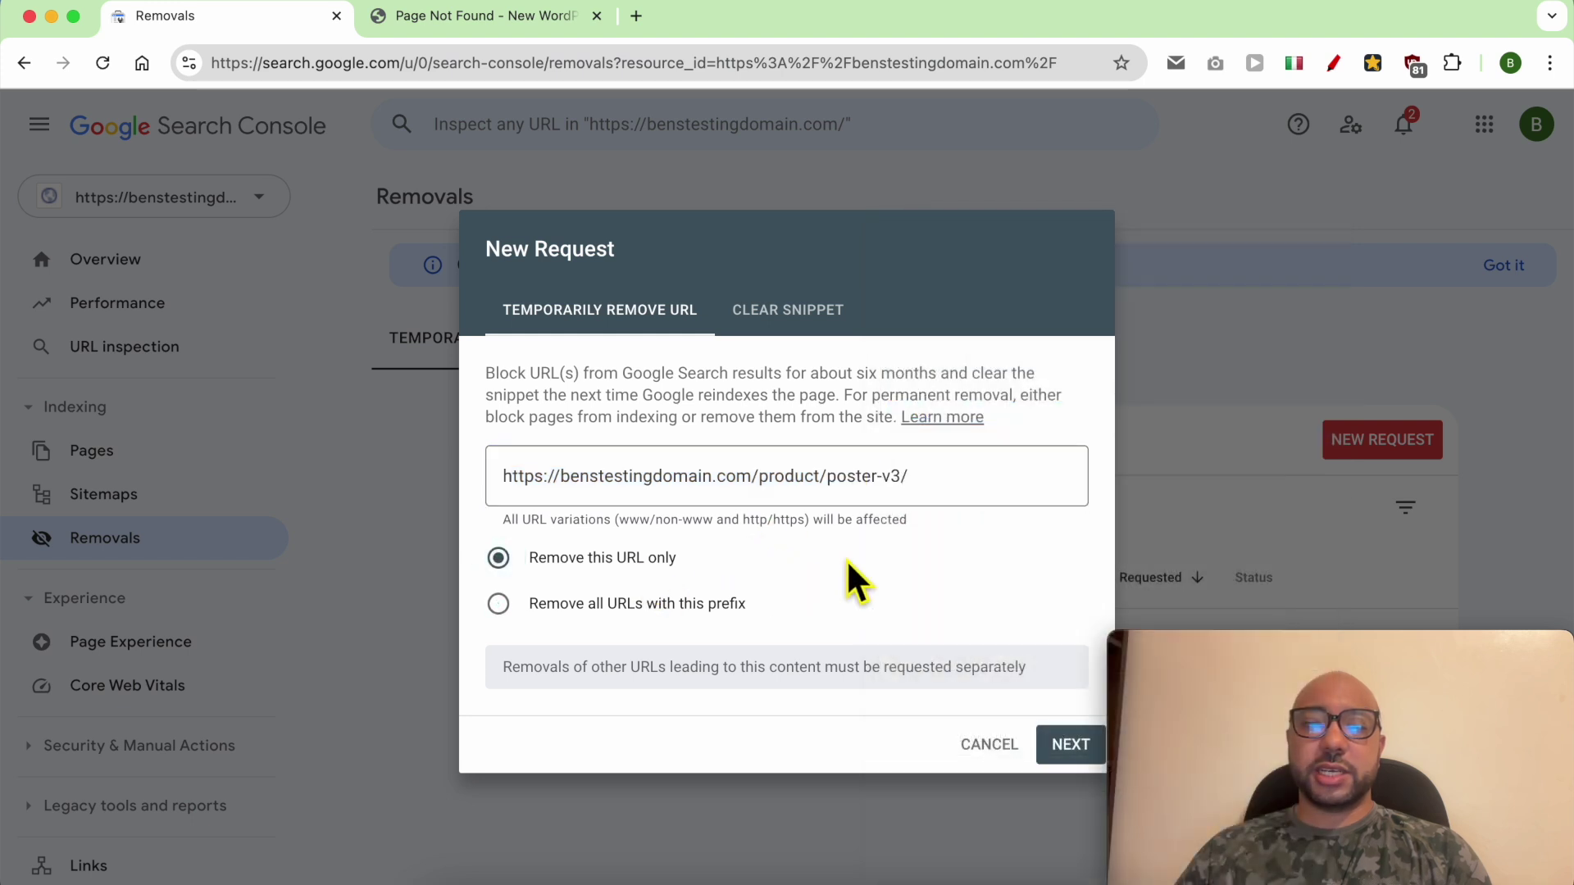
- Submit the six-month temporary removal request and dismiss the duplicate-request notice
left_click(1071, 748)
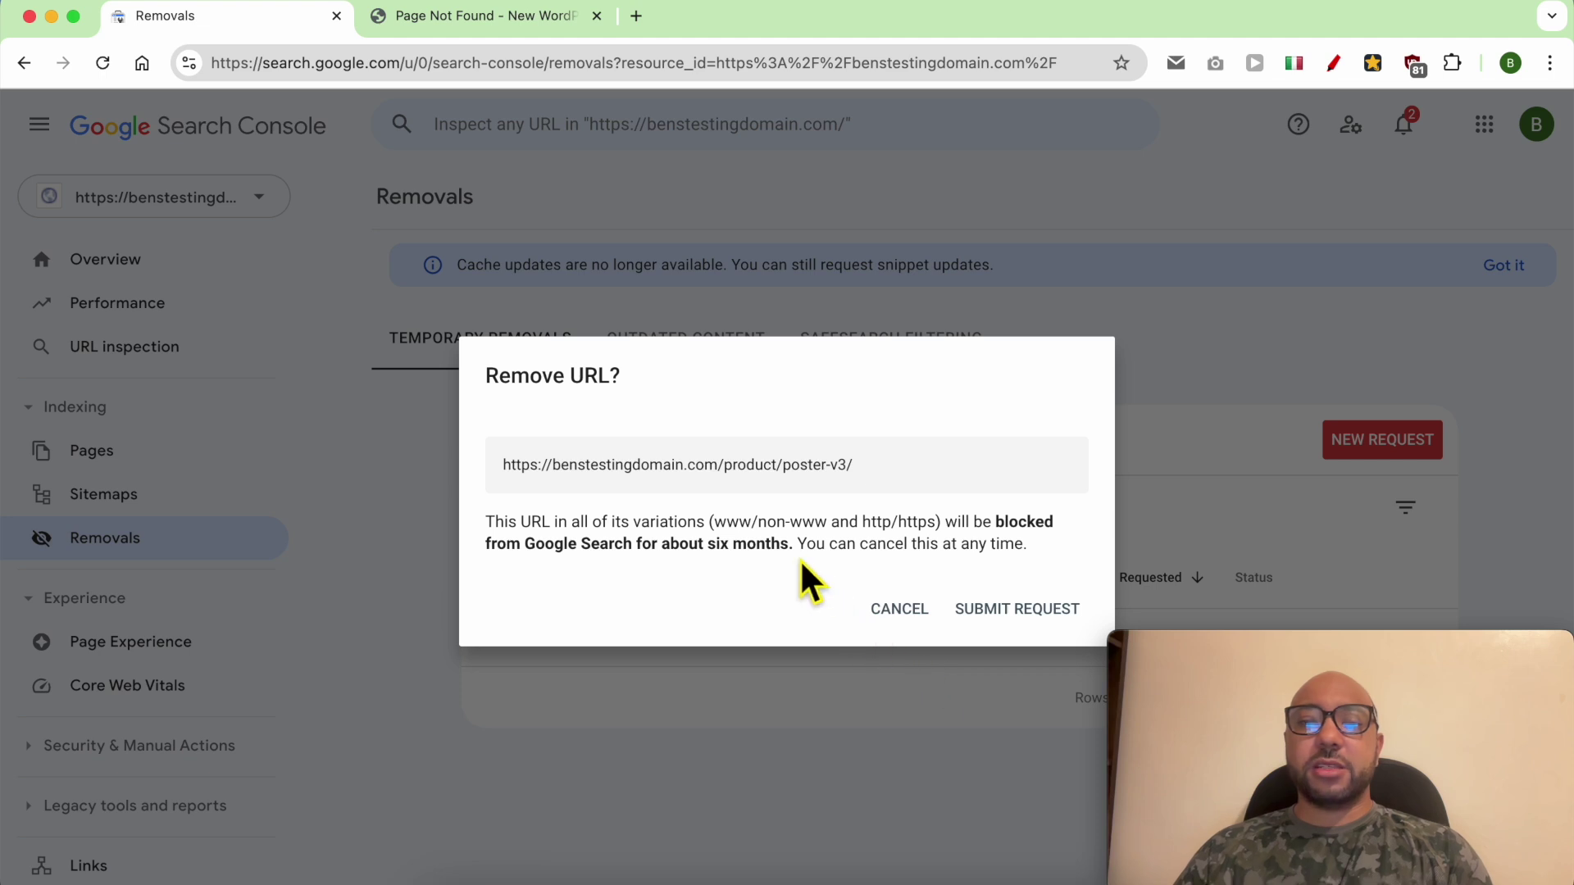
left_click_drag(804, 564, 648, 564)
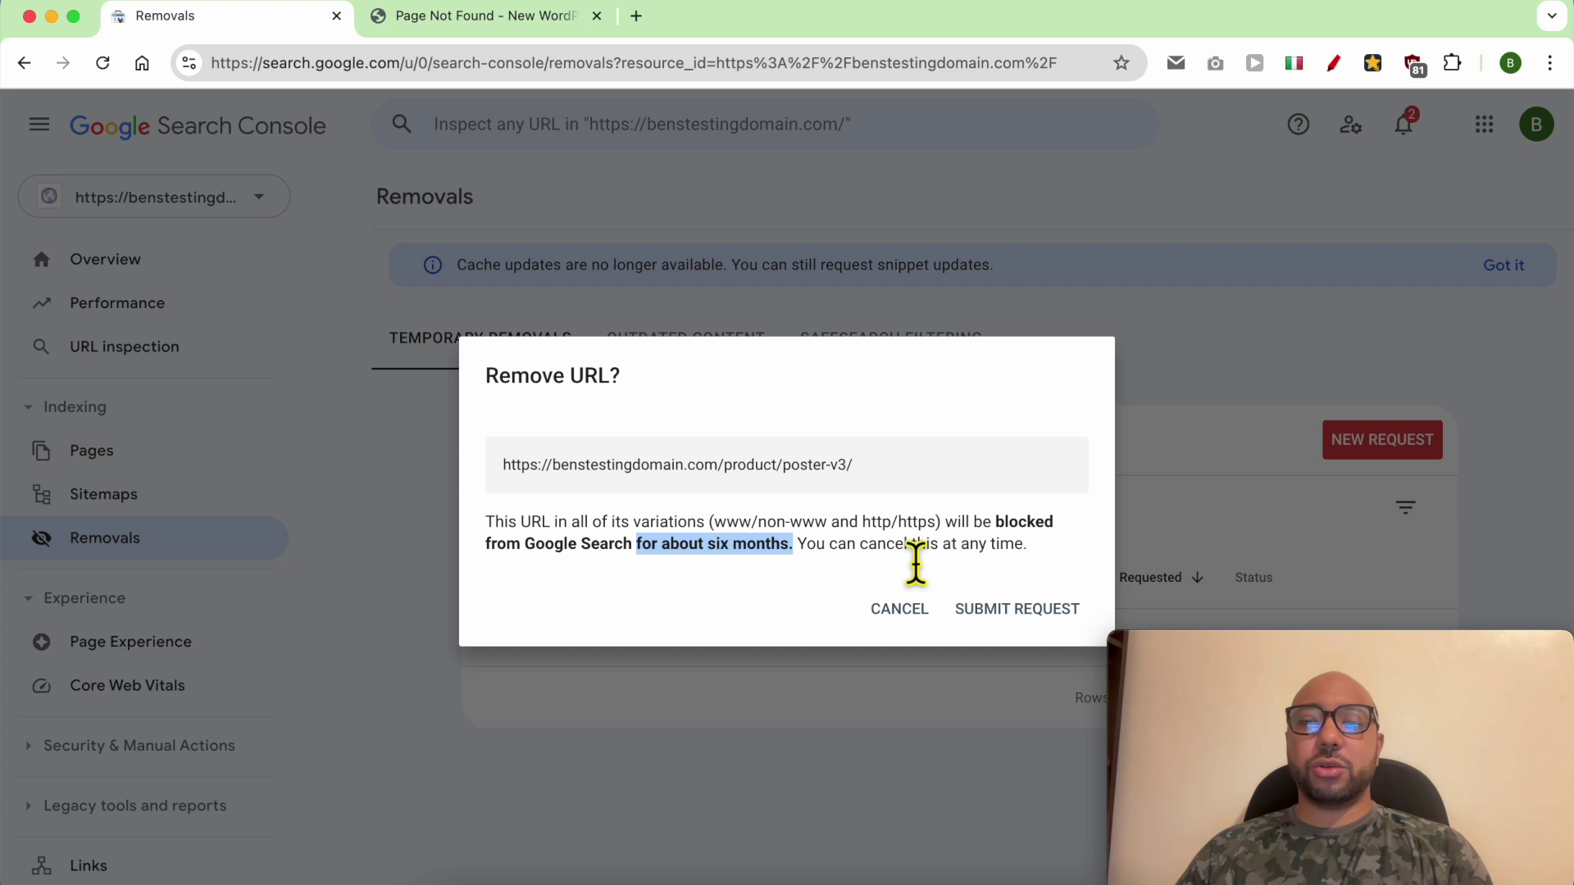
left_click(1000, 612)
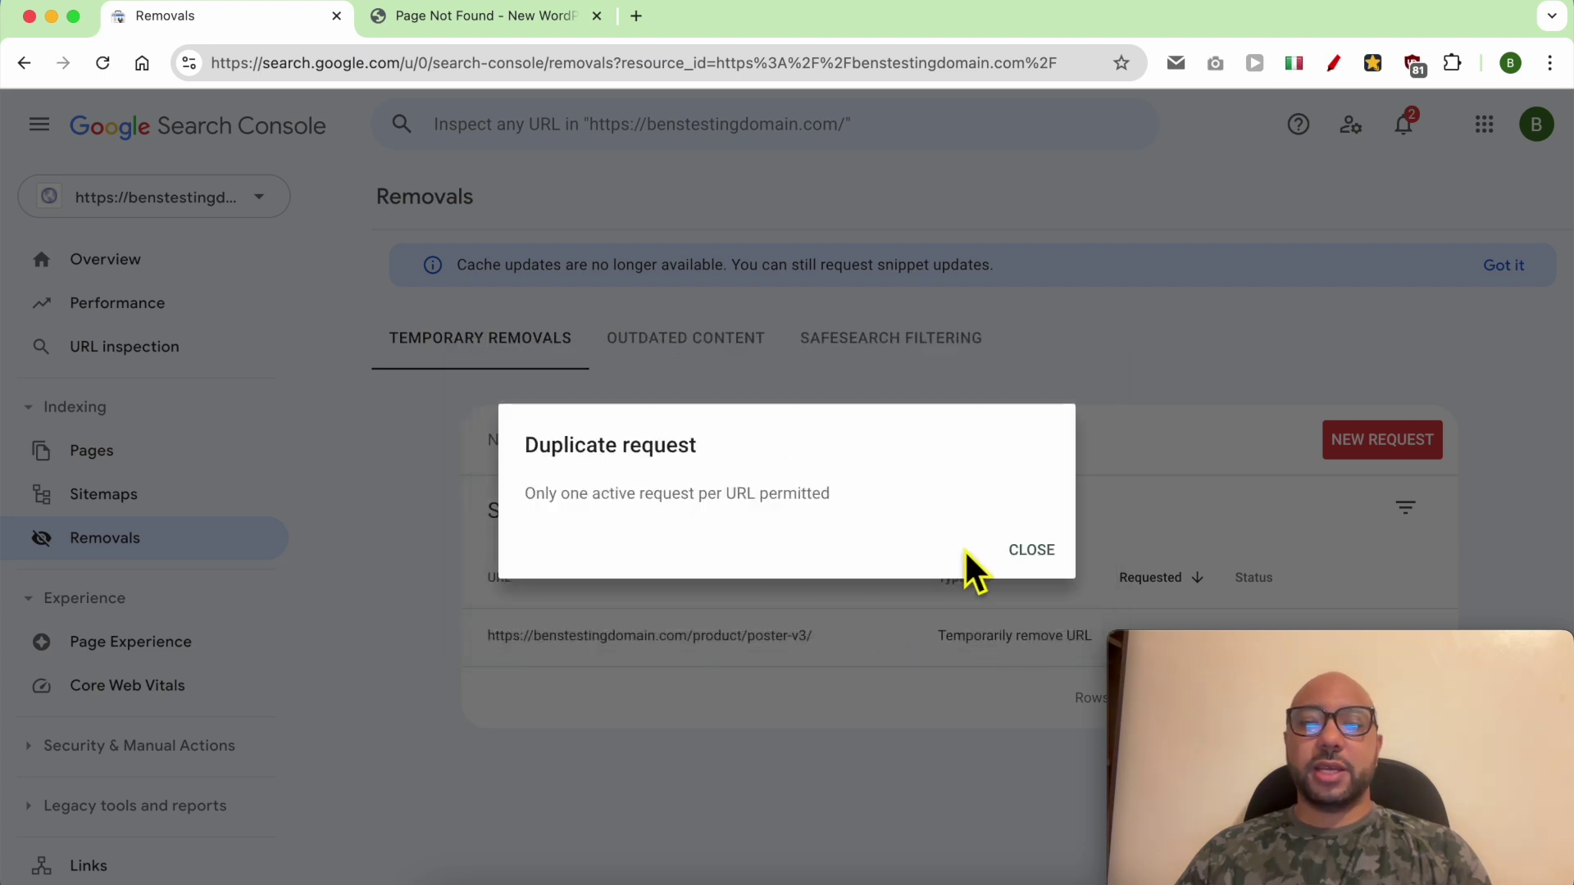
left_click(1018, 556)
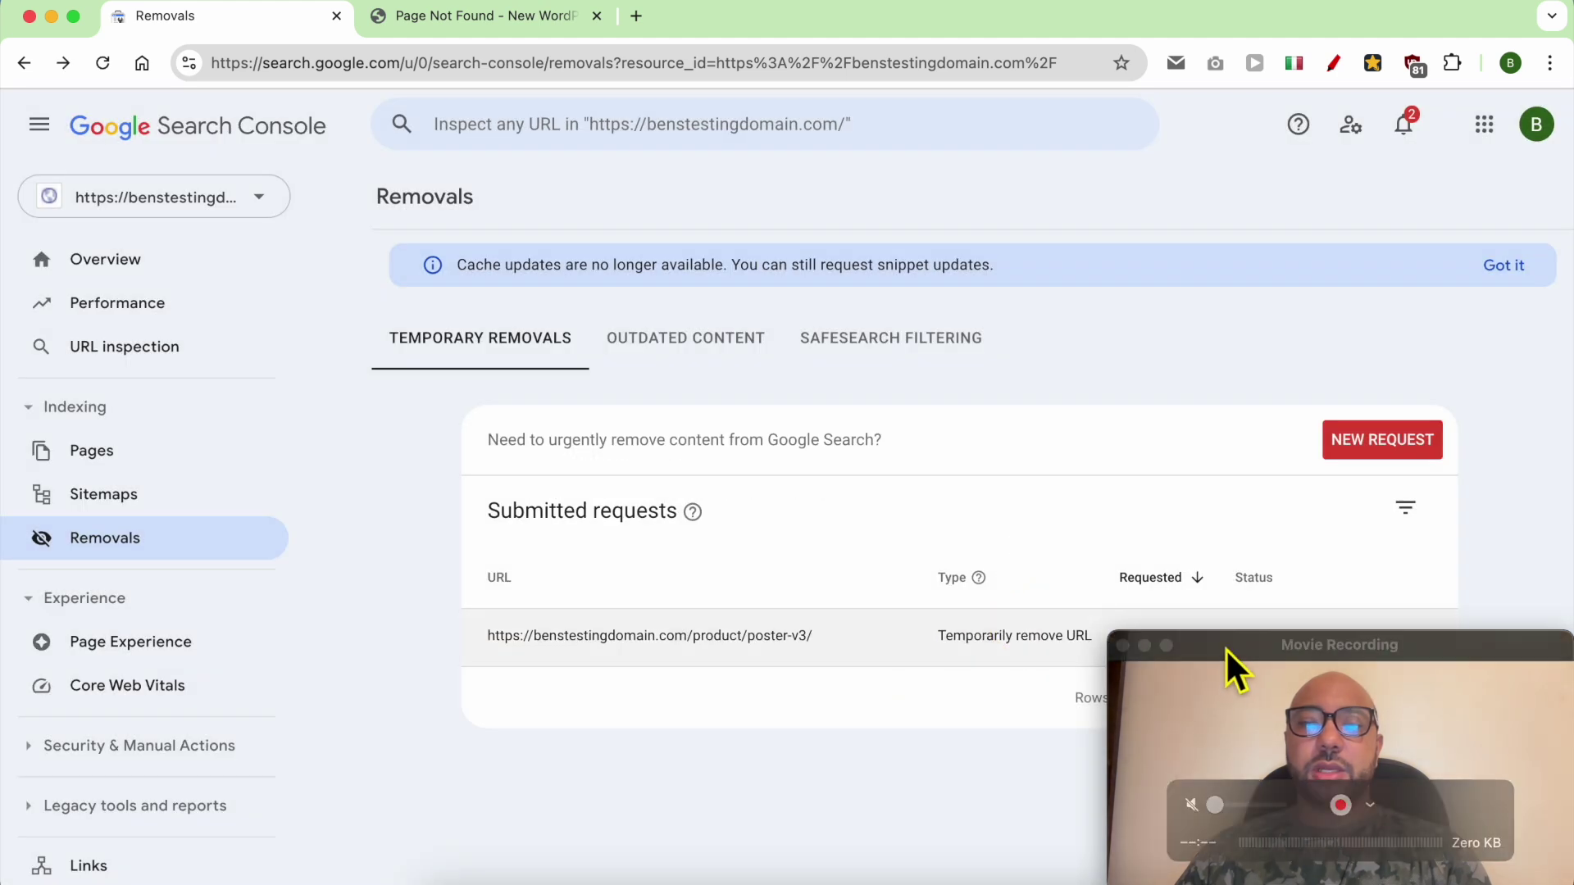
- Copy the processing poster-v3 request URL from the Removals list
left_click_drag(1227, 649, 1243, 164)
left_click(660, 650)
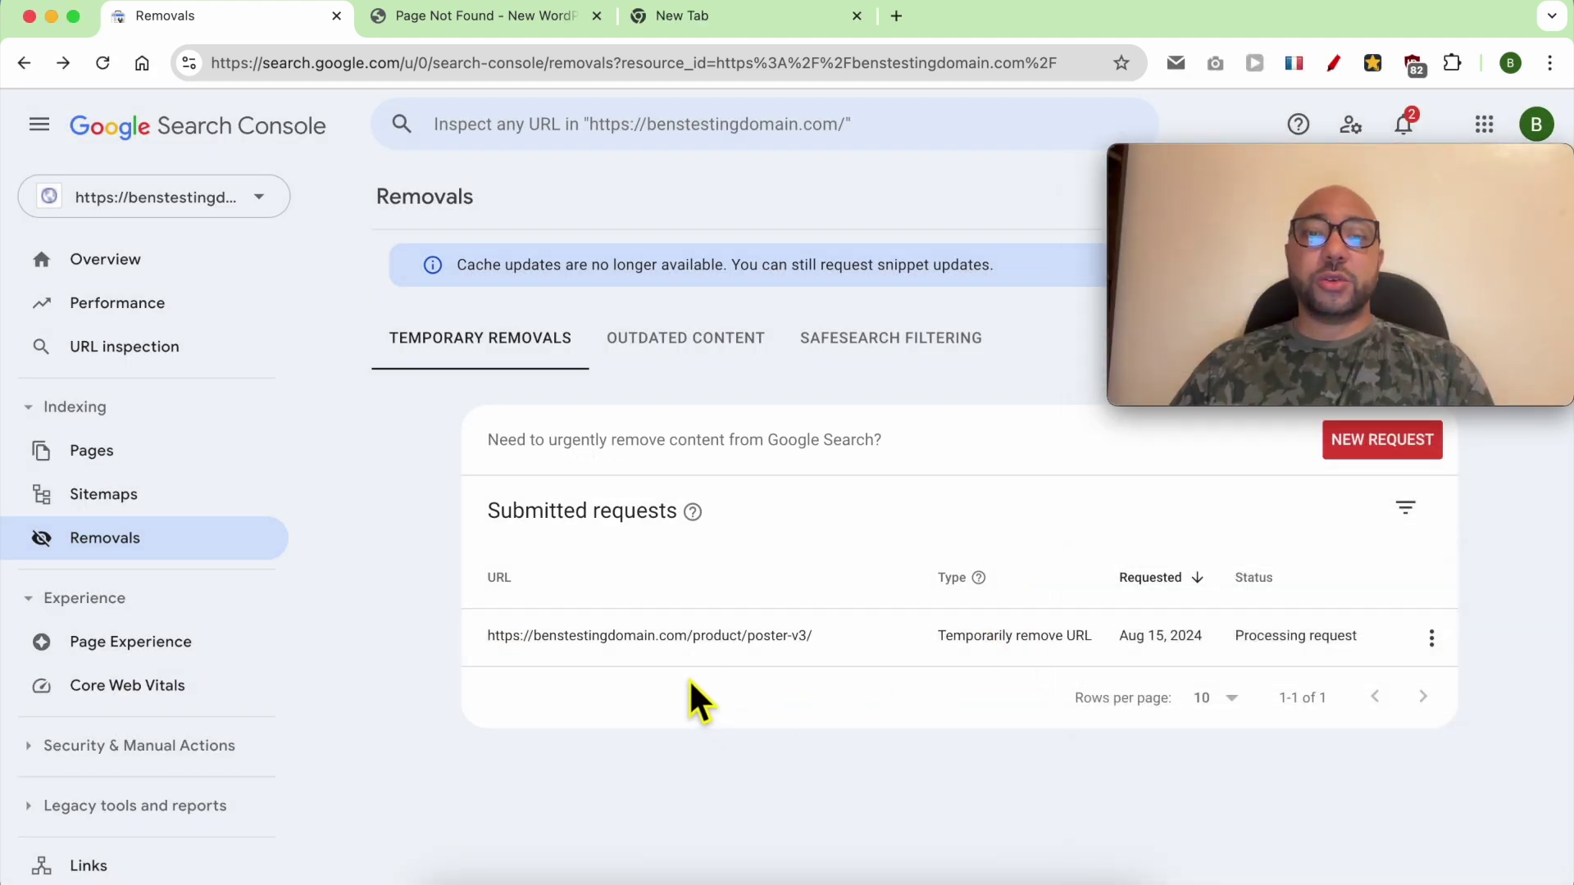
triple_click(668, 641)
right_click(665, 642)
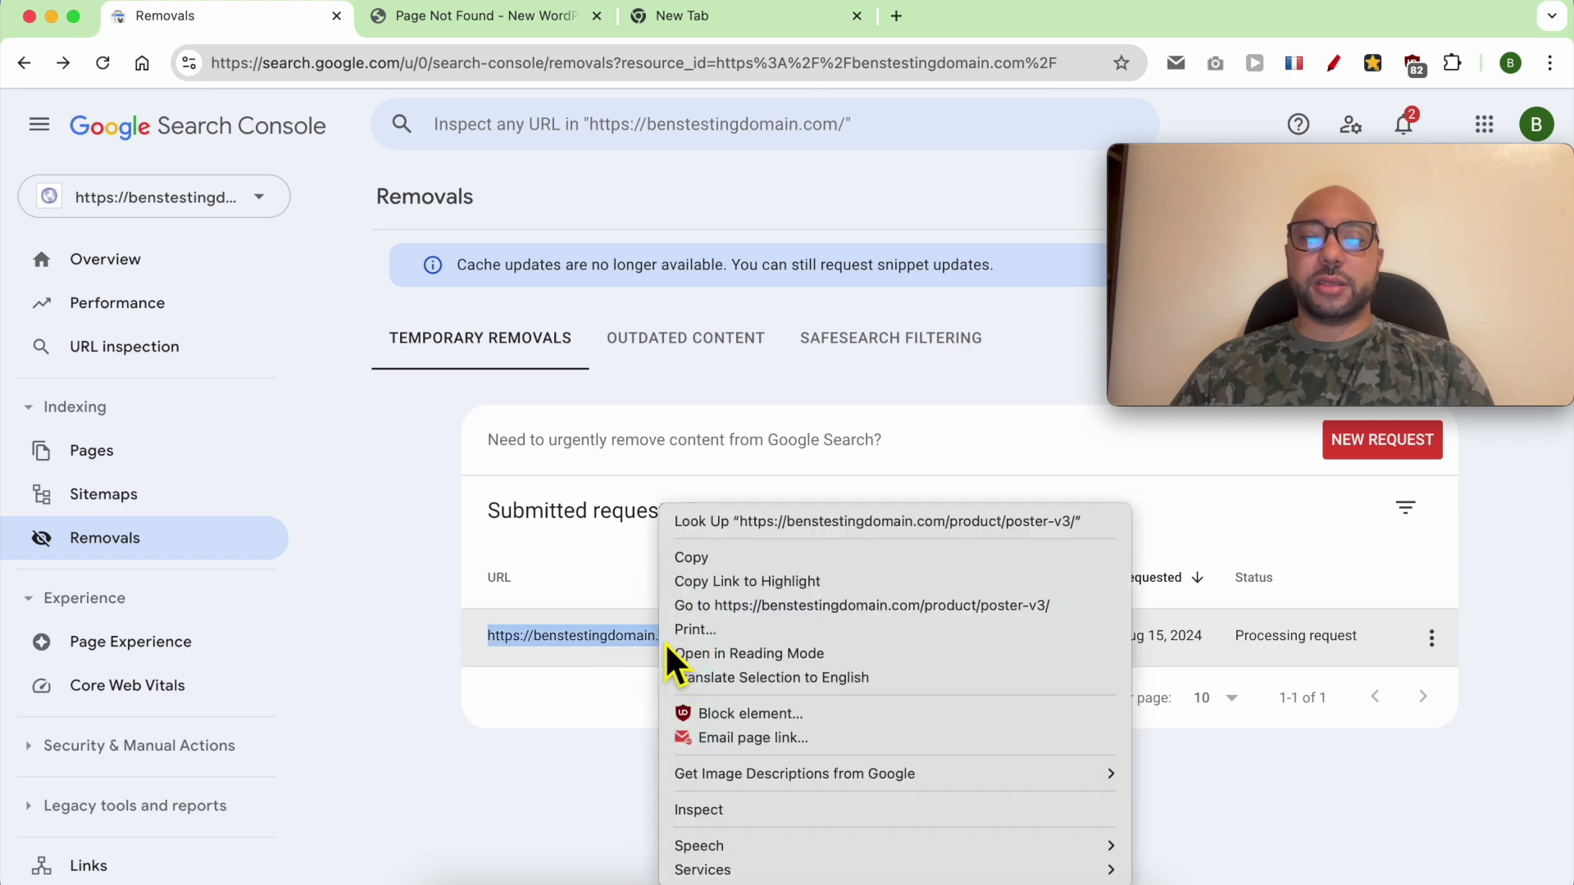
left_click(708, 562)
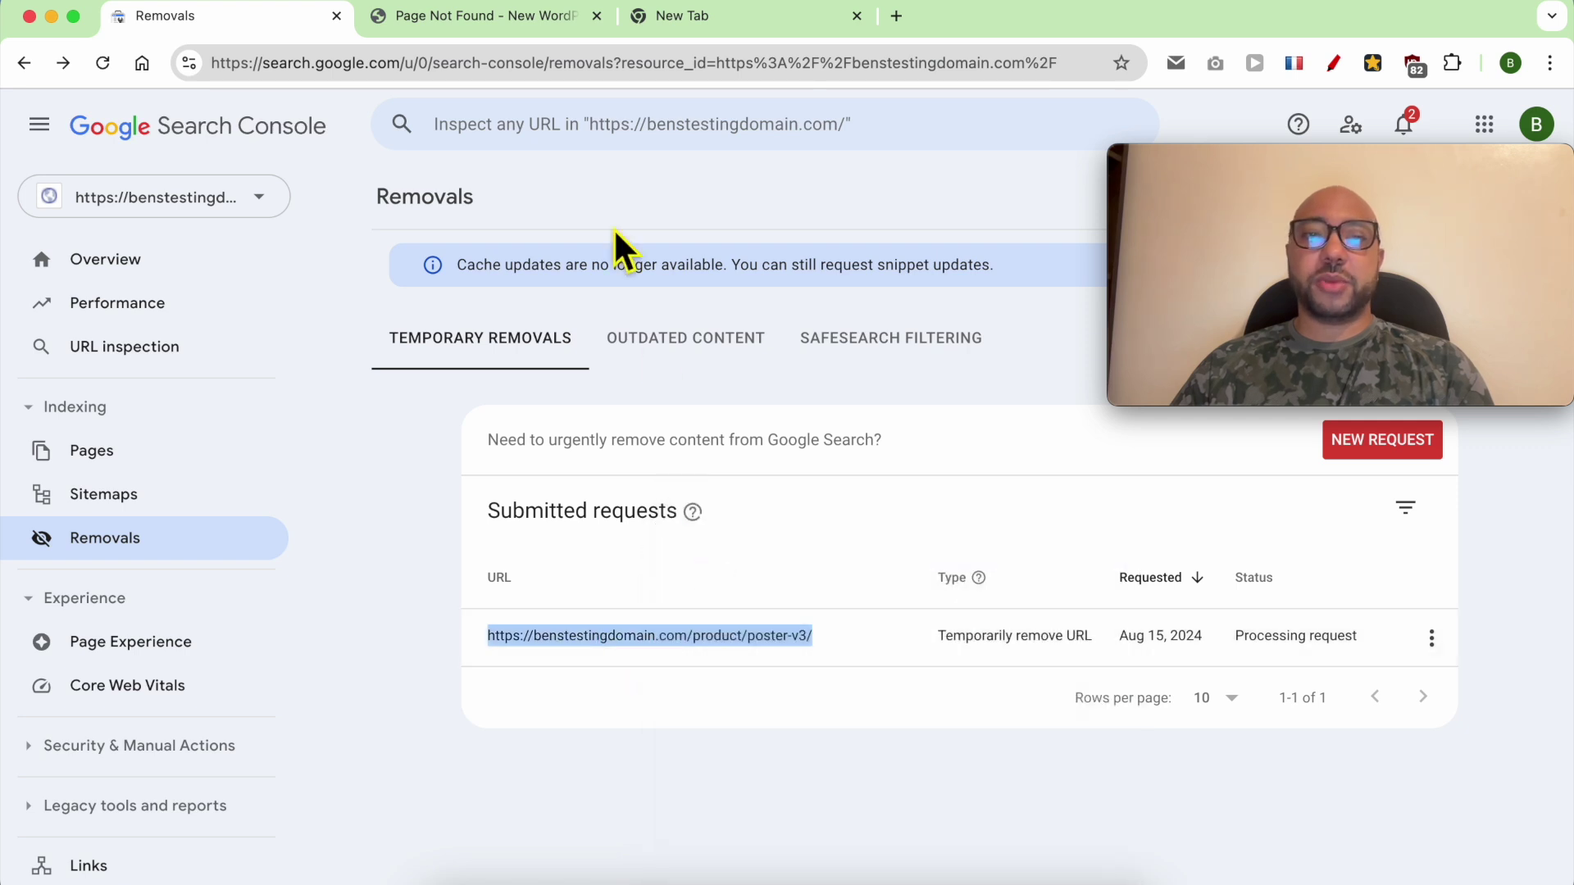
- Run a Google site: search for the poster-v3 URL and check the Poster V3 result
left_click(524, 24)
left_click(516, 63)
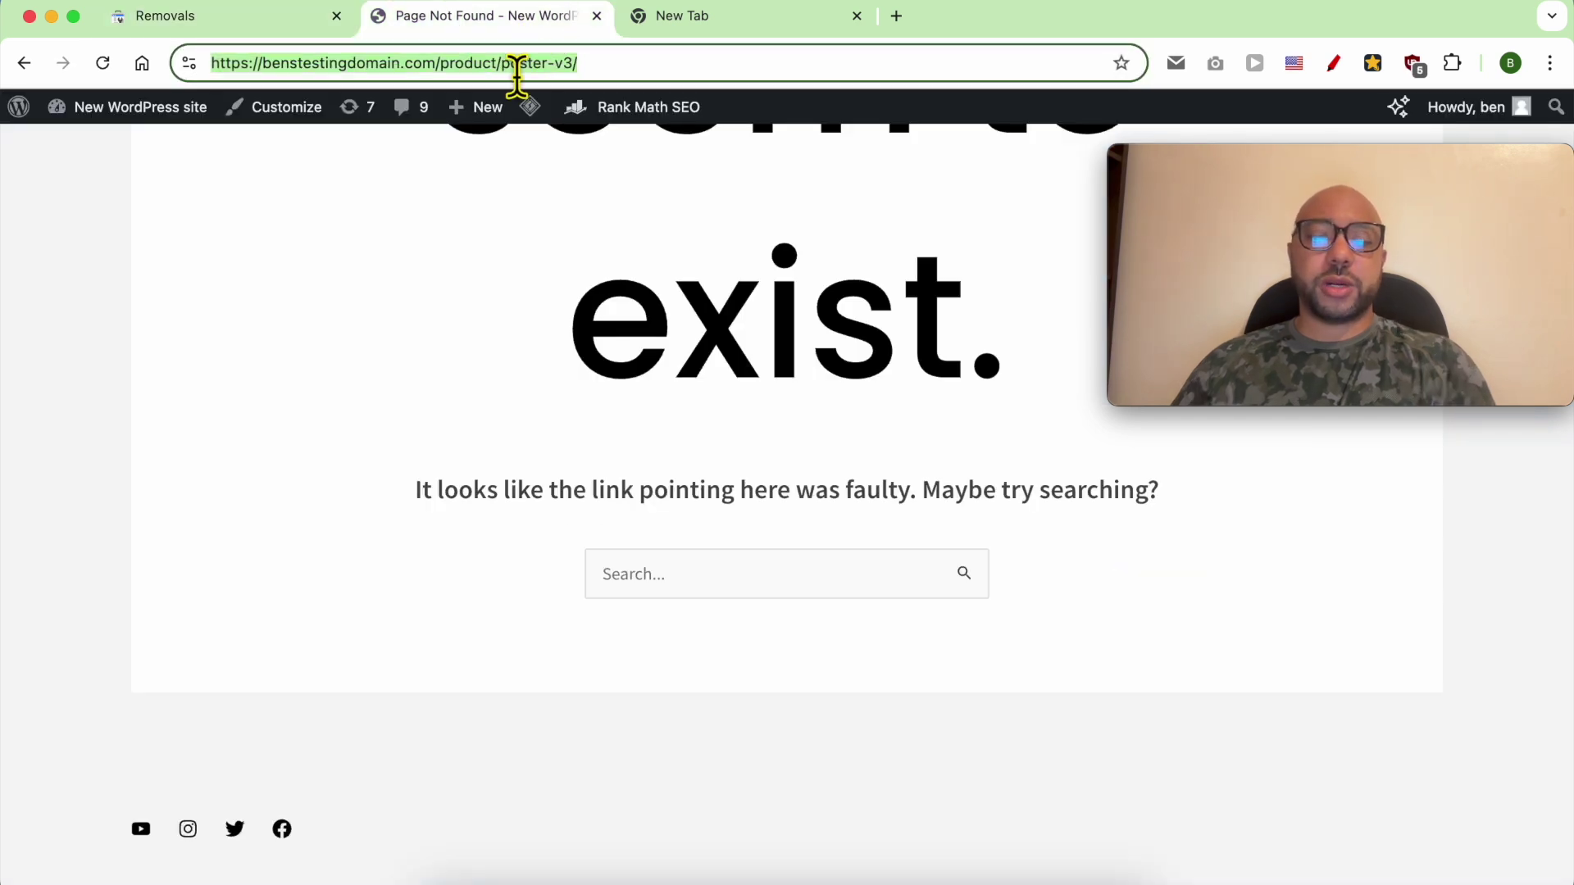
type("site:")
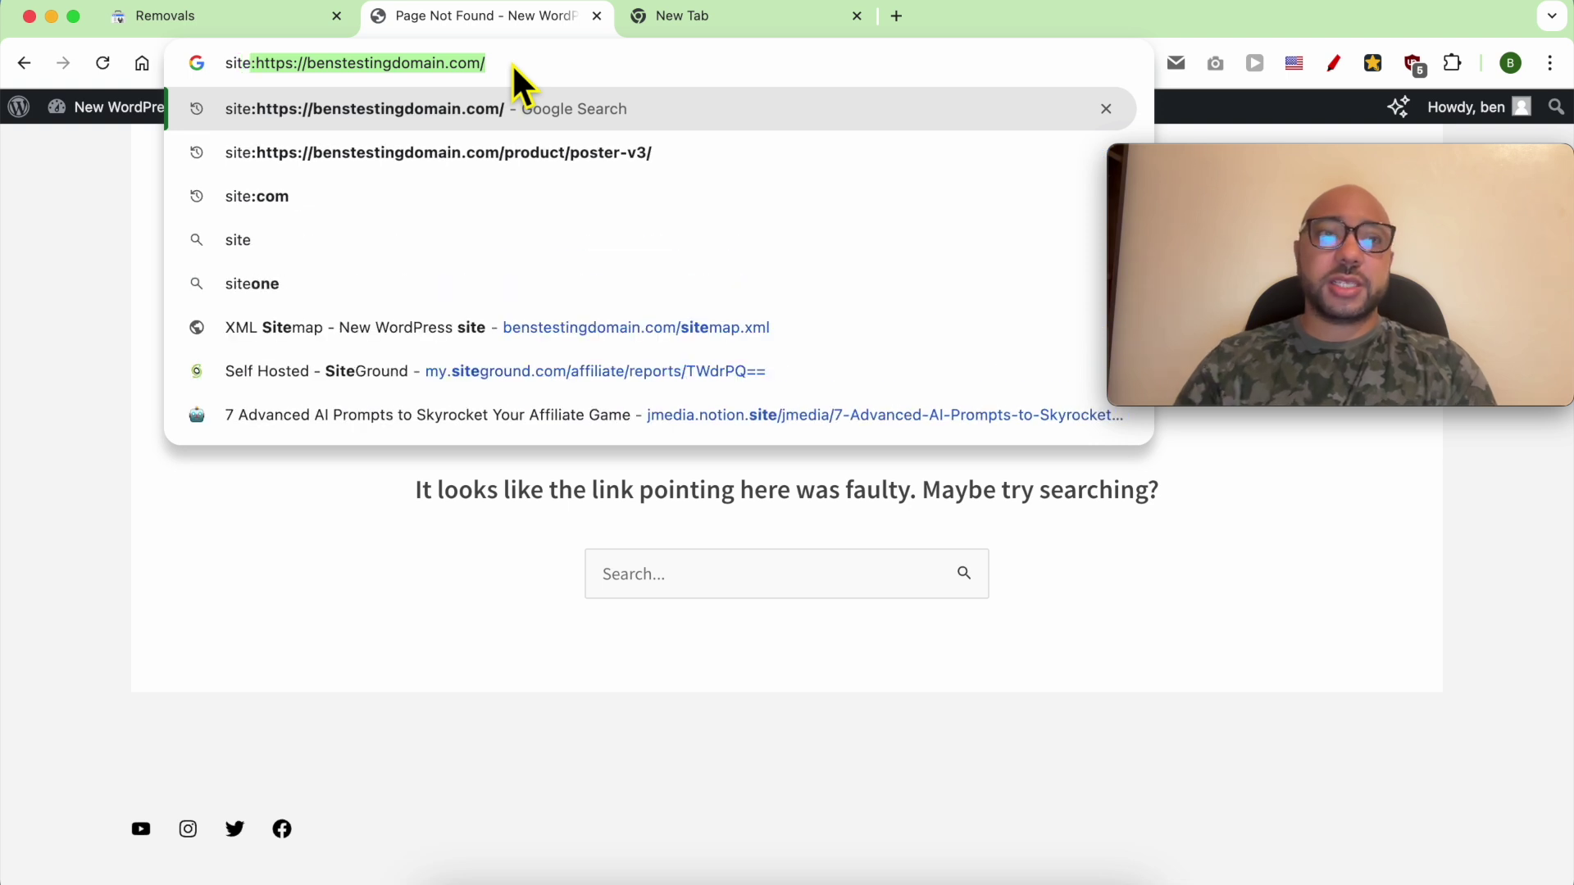
key("ctrl+v")
key("Return")
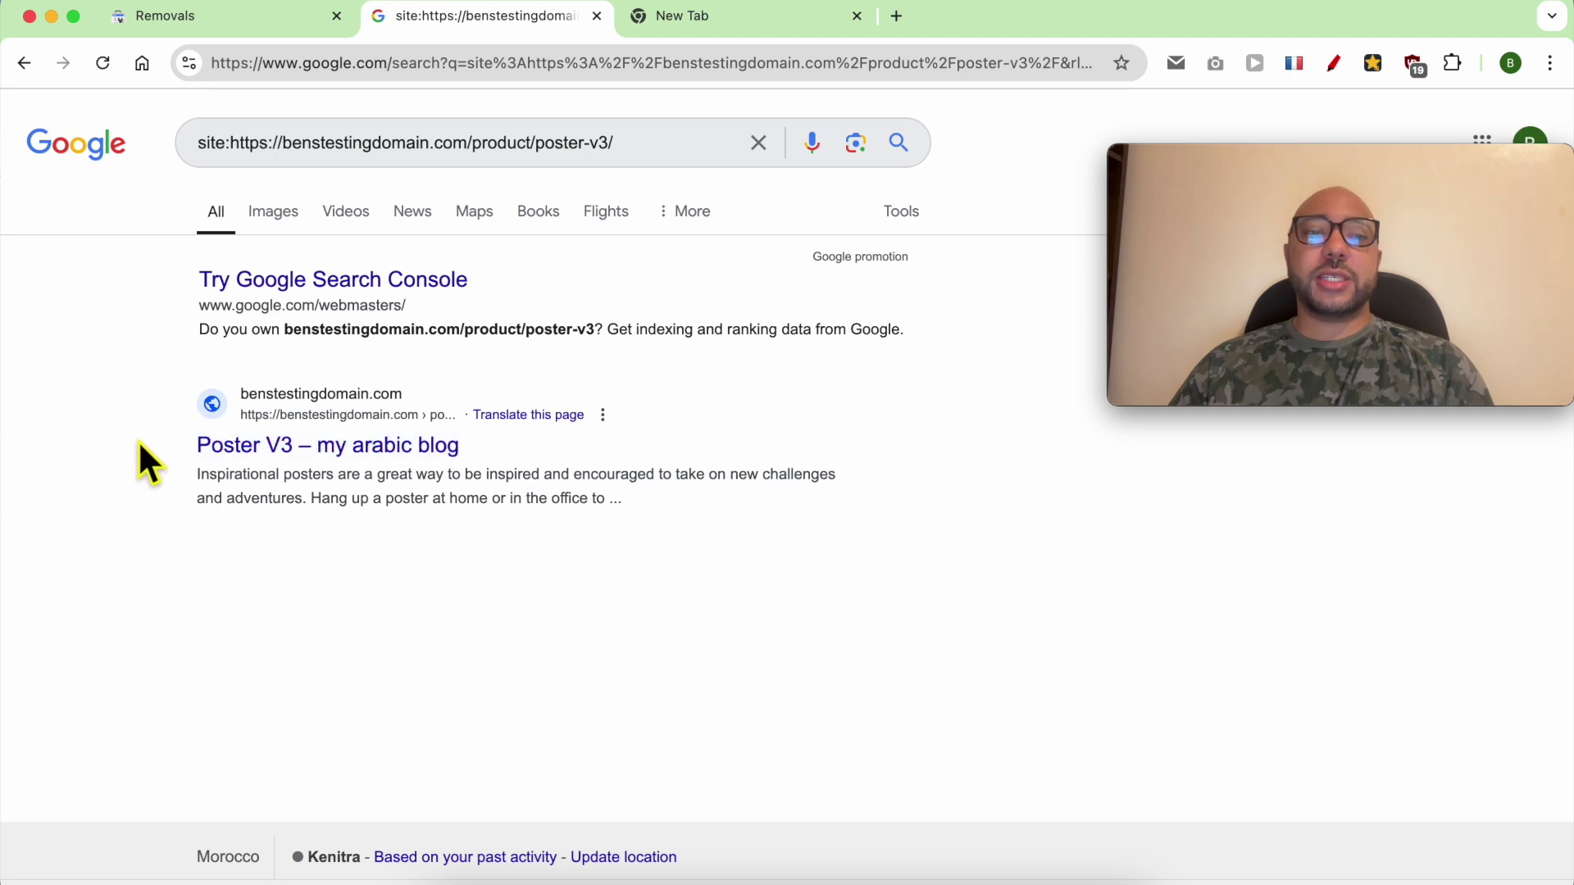
left_click_drag(190, 445, 481, 442)
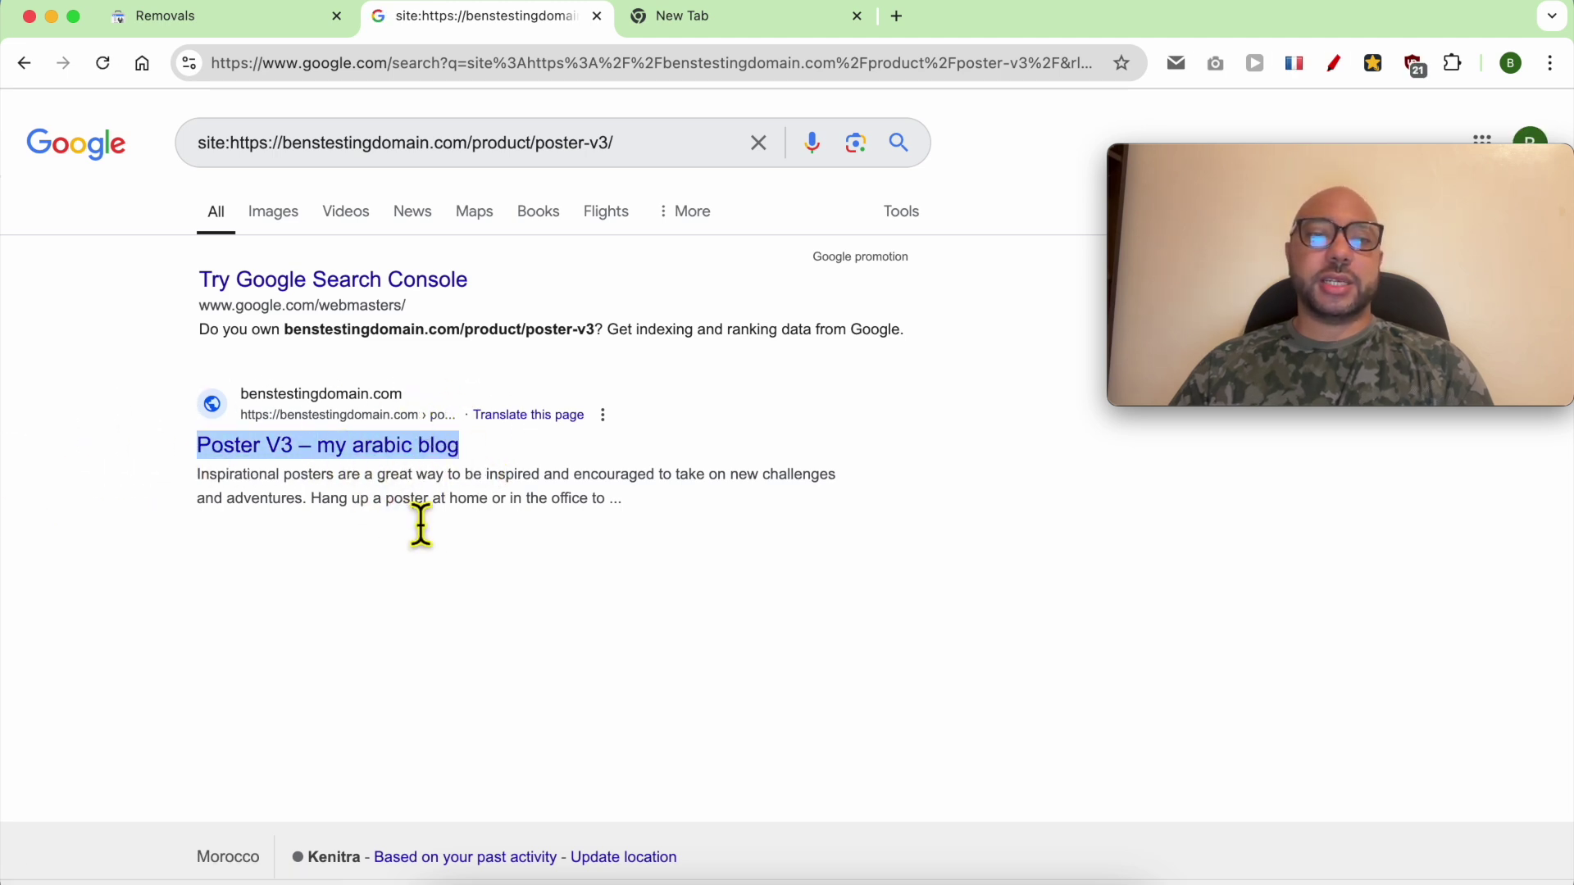
left_click(141, 442)
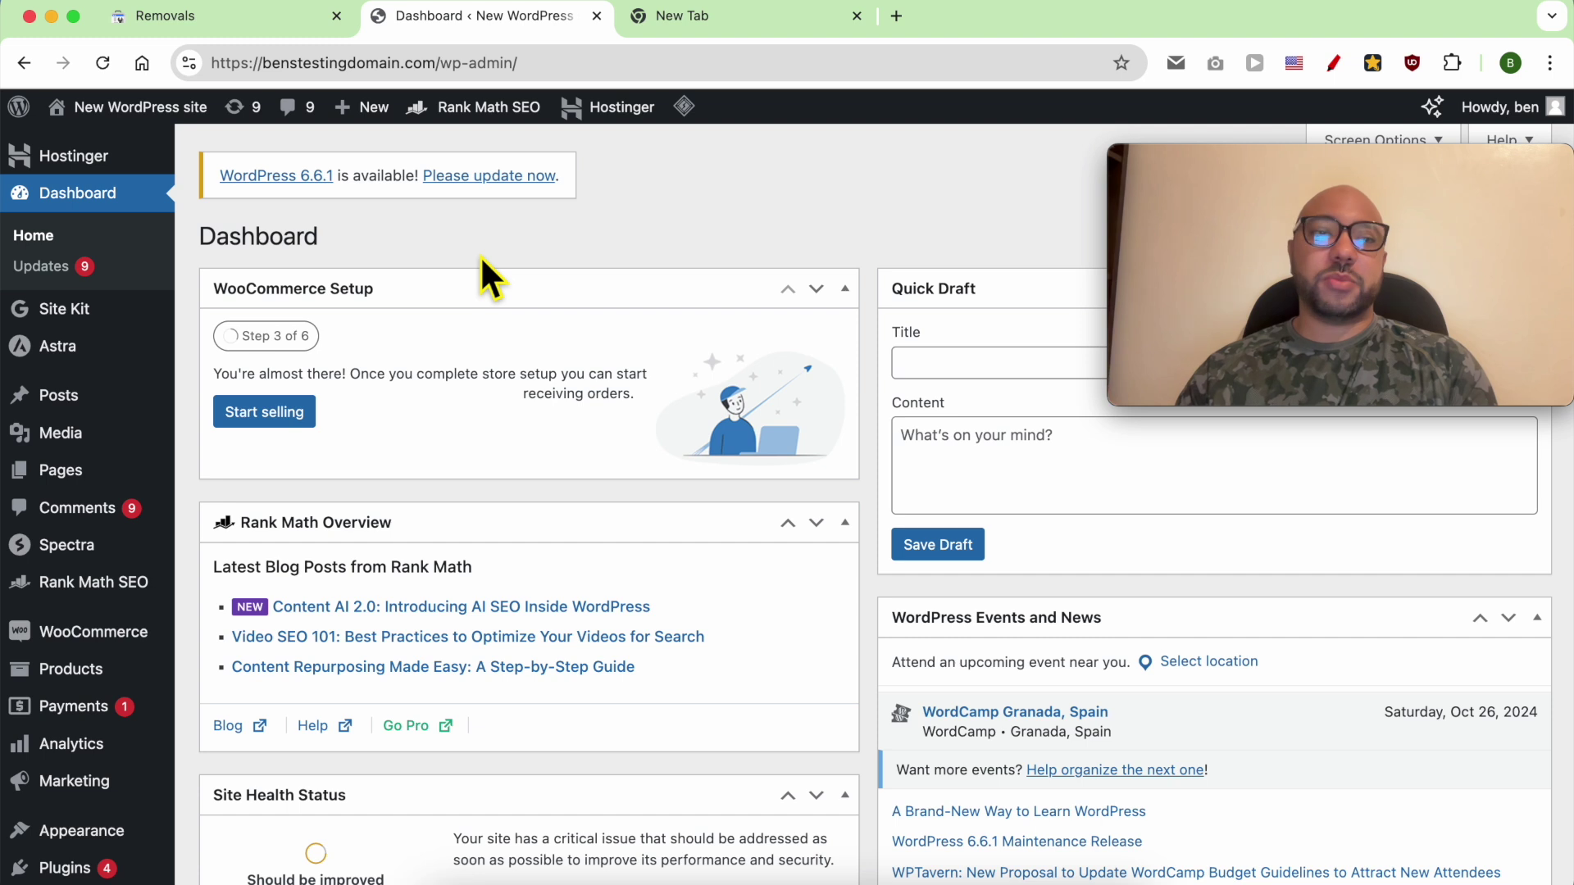
scroll(246, 544, "down", 10)
scroll(140, 692, "down", 3)
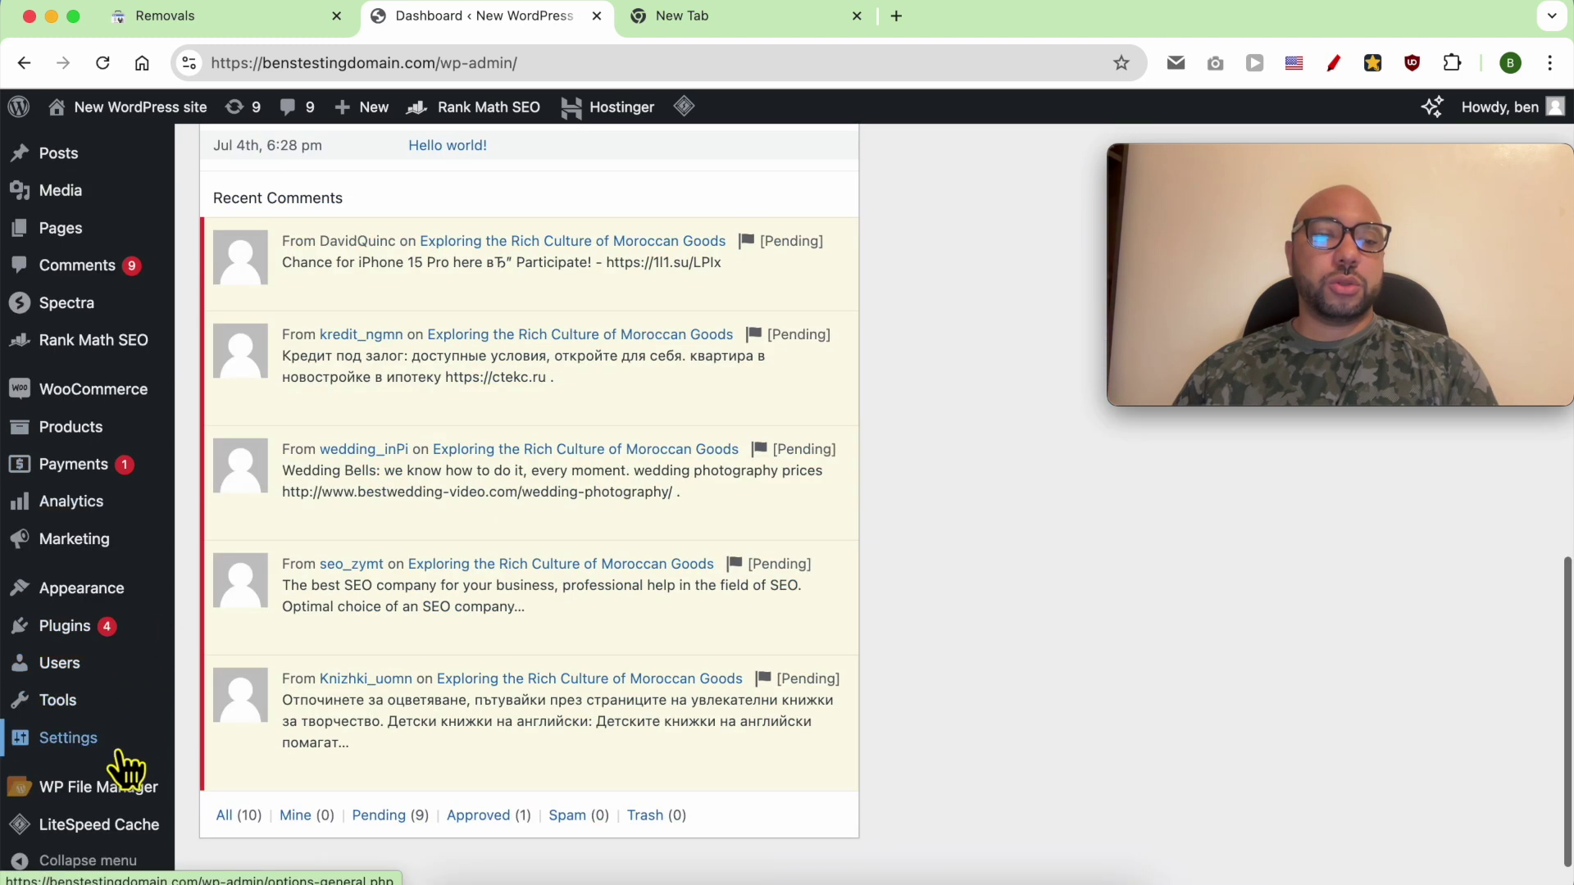
scroll(197, 442, "up", 10)
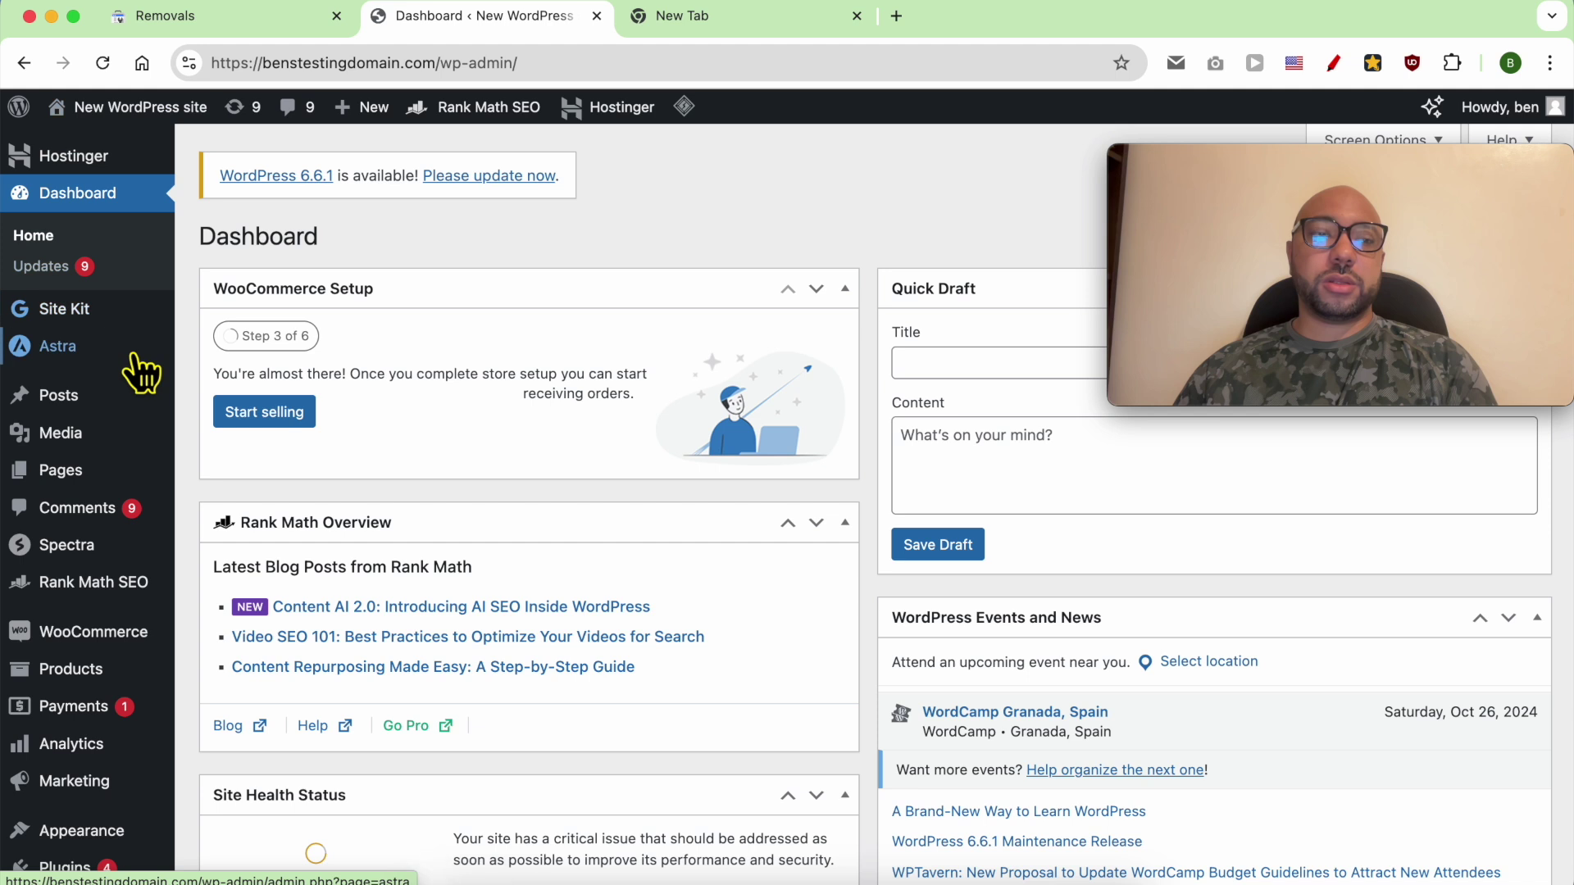
scroll(141, 370, "down", 6)
scroll(106, 599, "down", 4)
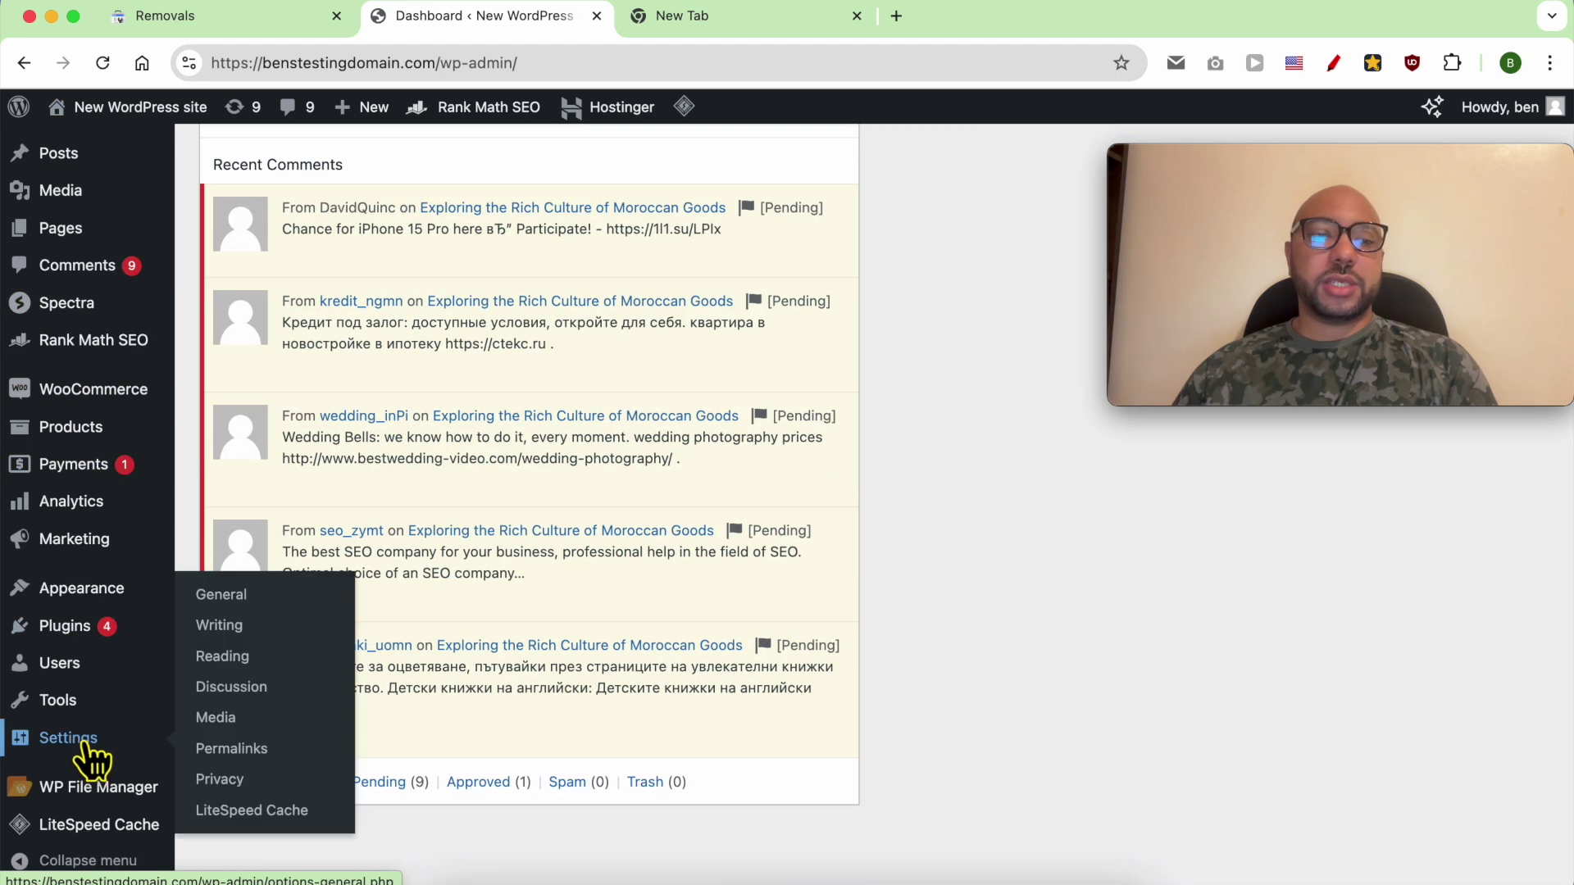
mouse_move(68, 737)
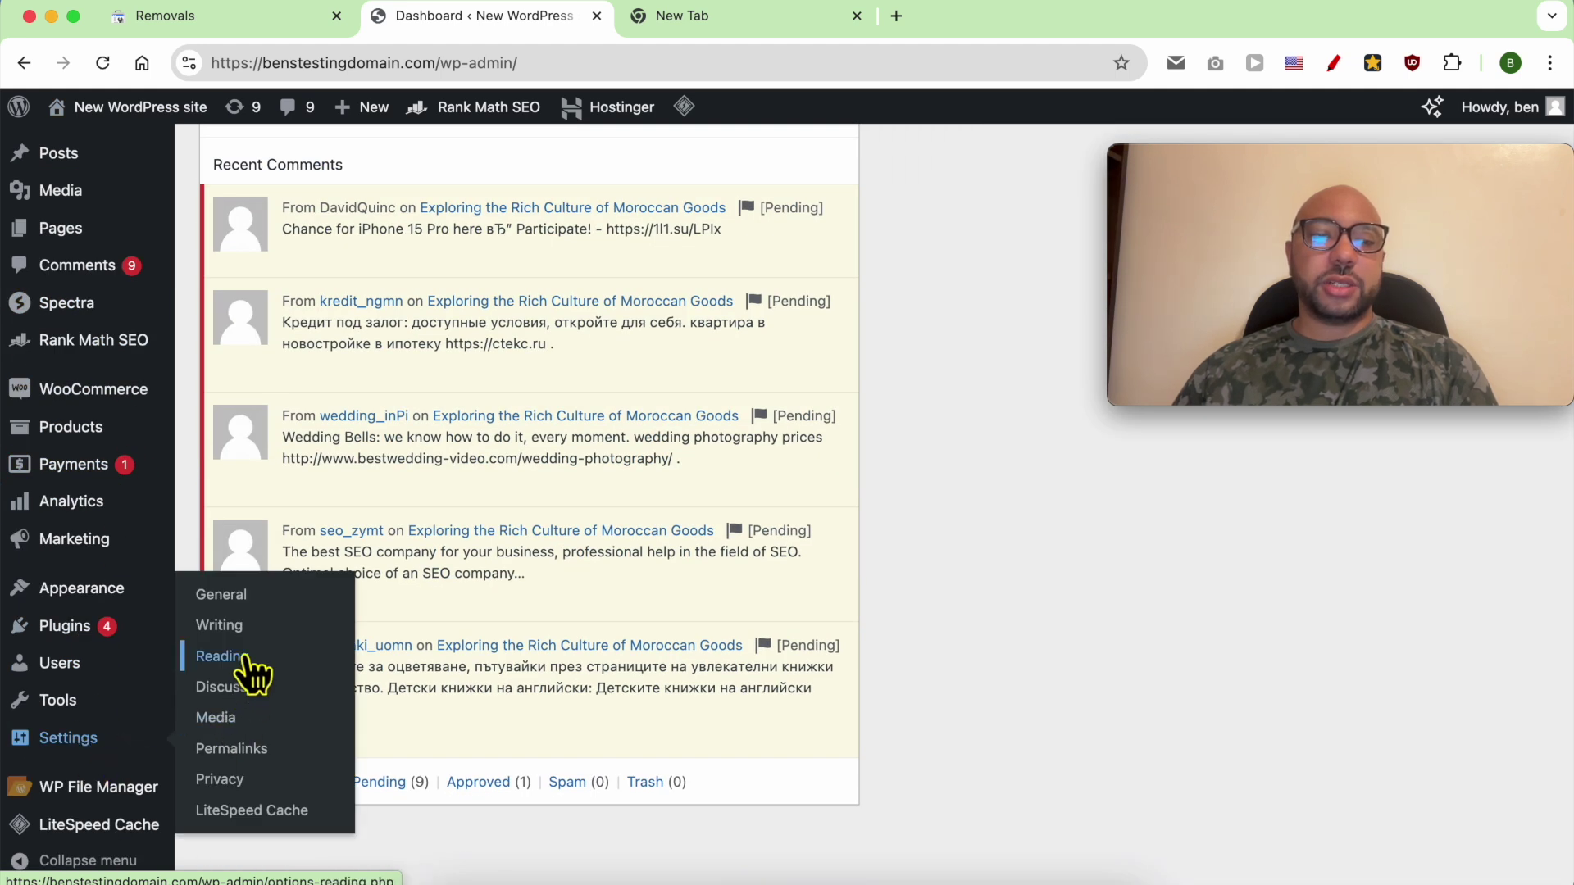
- Save Reading Settings with 'Discourage search engines' checked, then untick that option
left_click(222, 656)
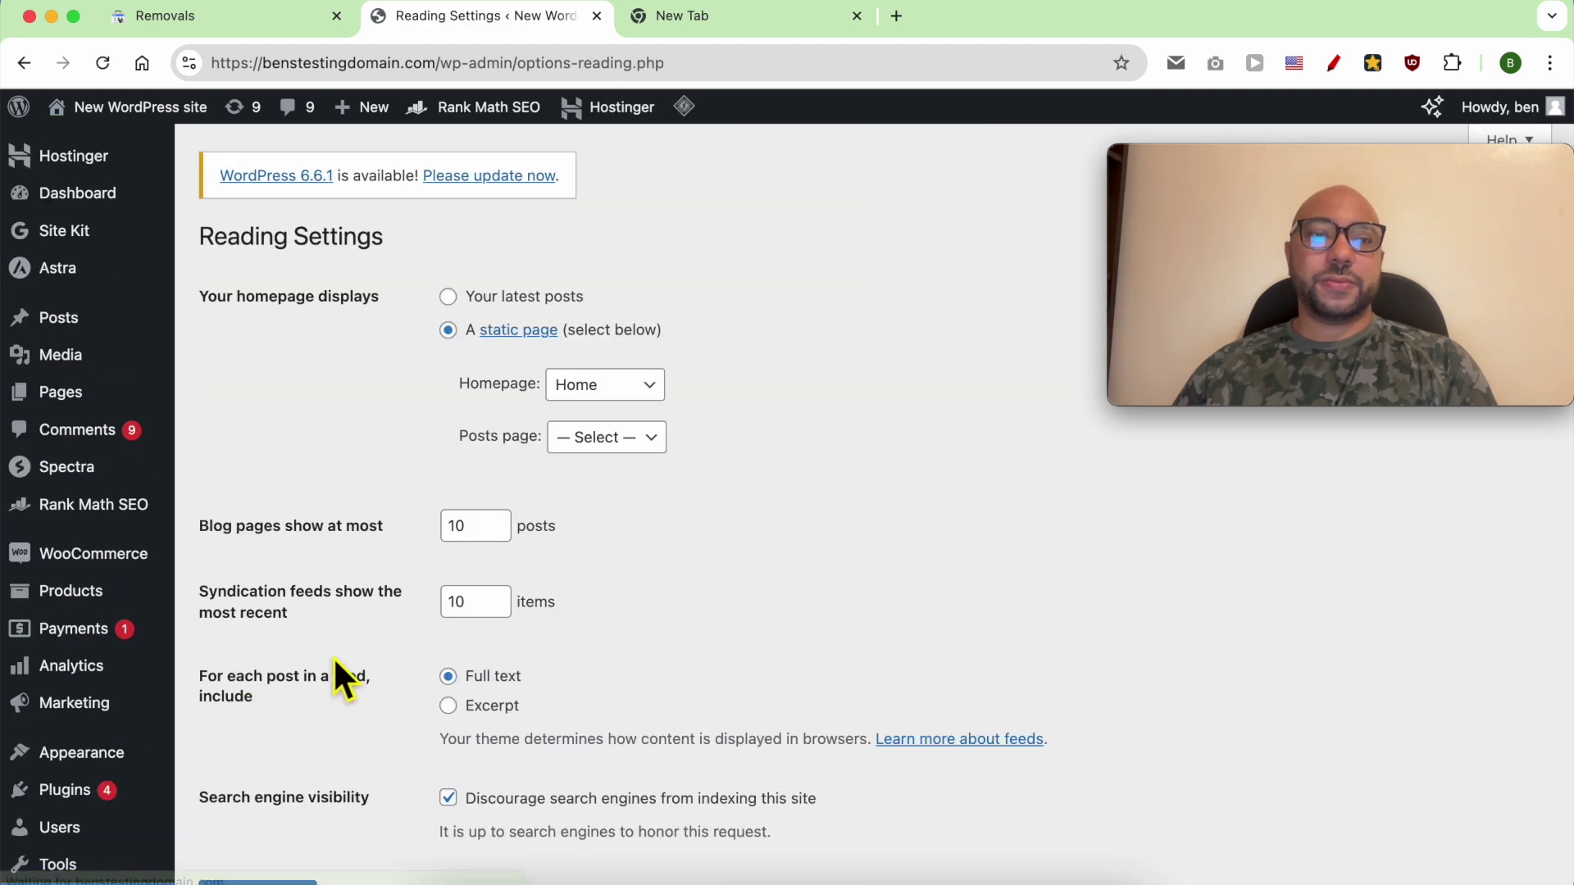
scroll(337, 664, "down", 5)
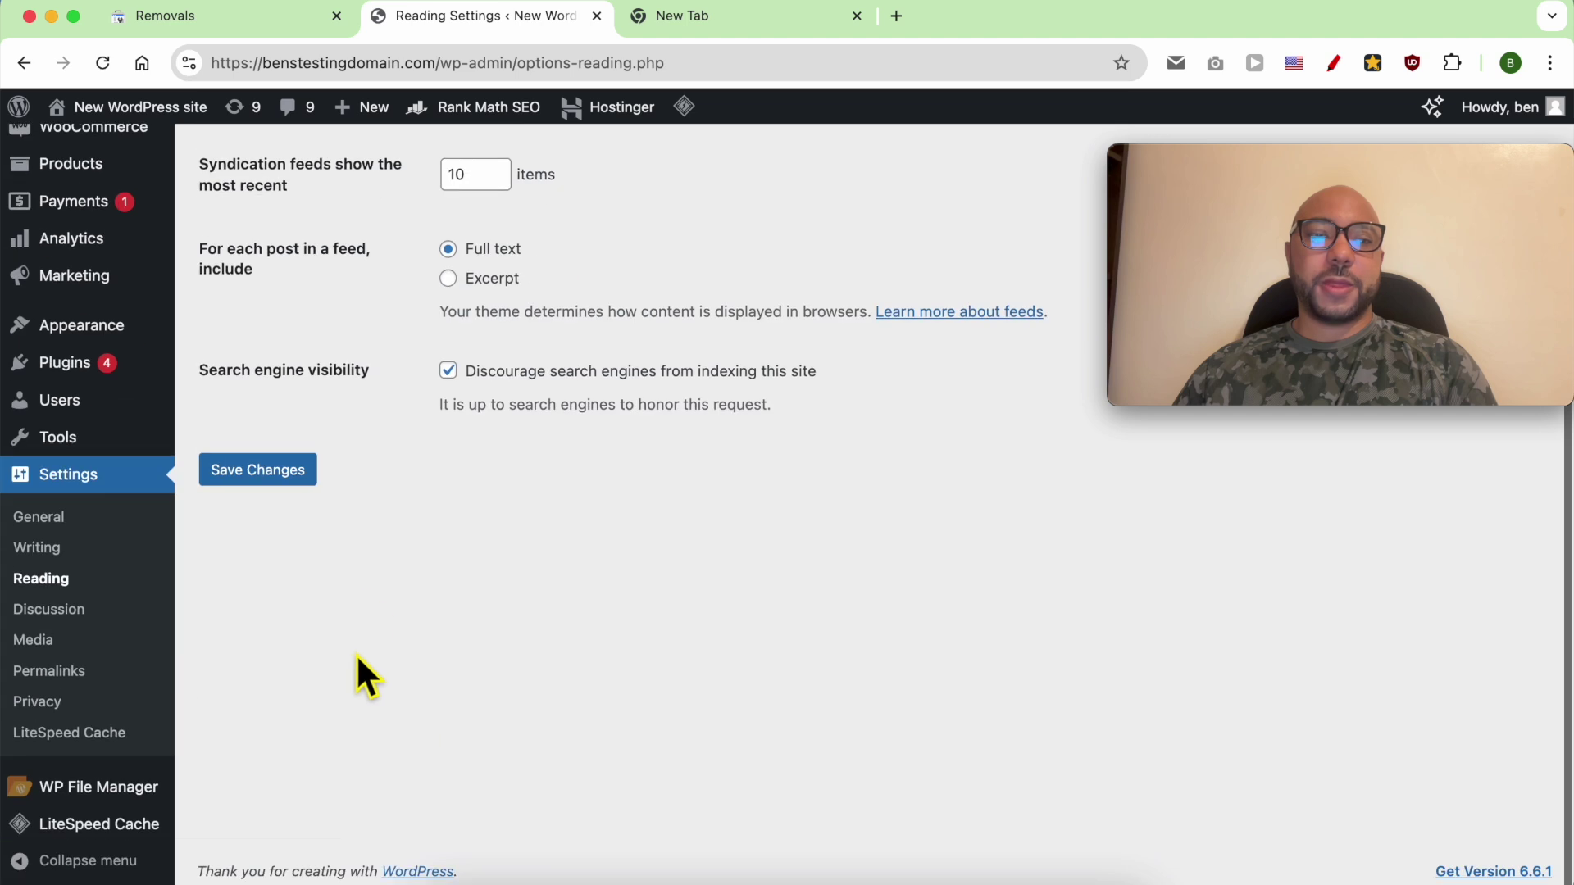
triple_click(277, 370)
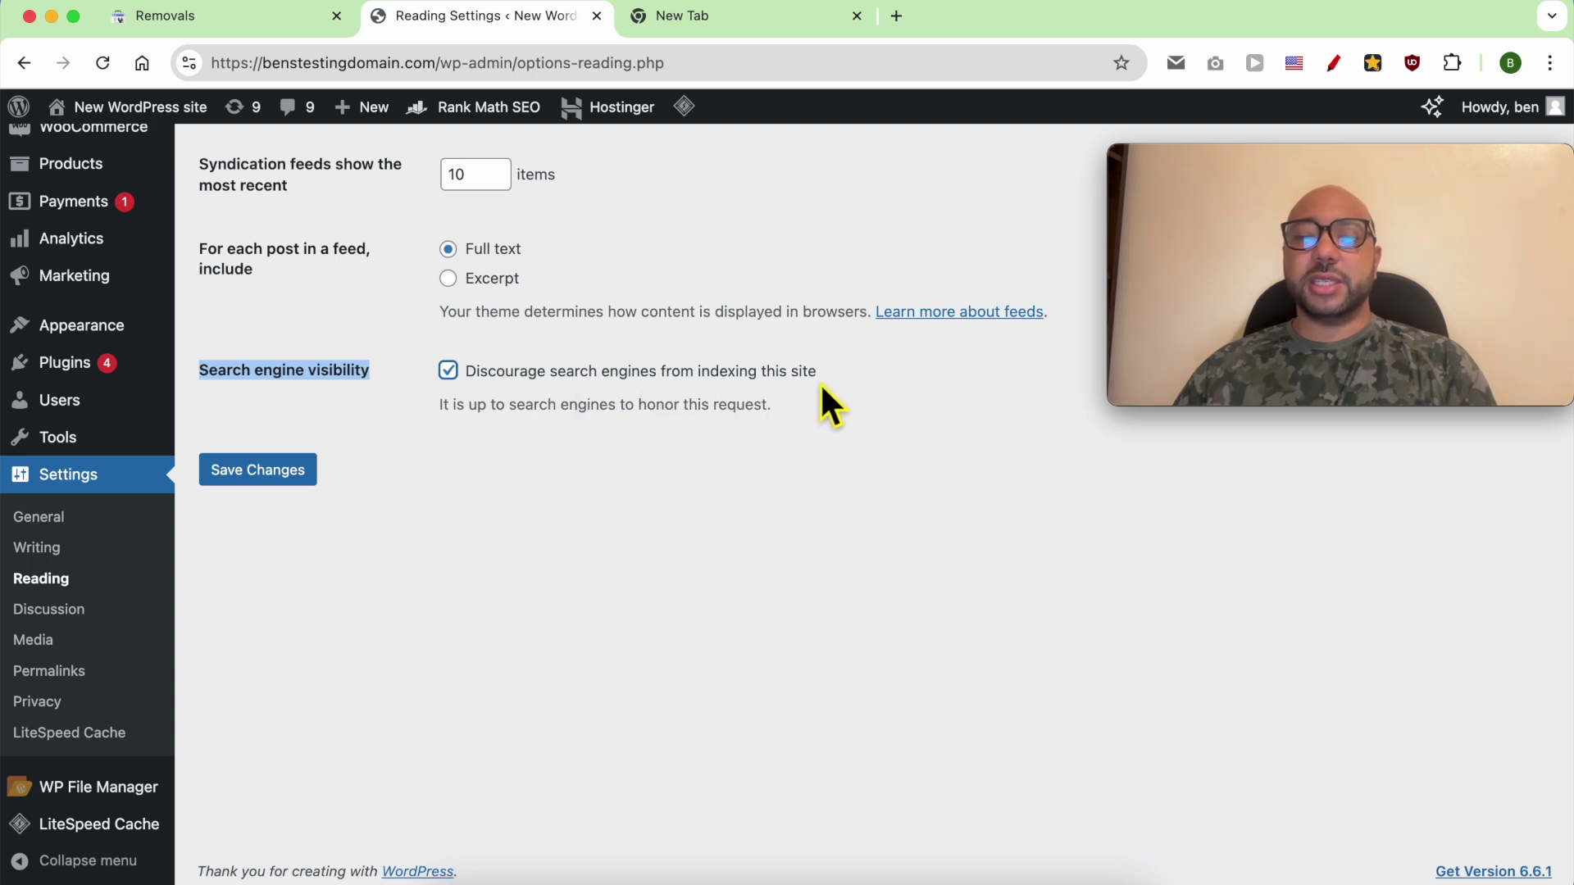
left_click(405, 475)
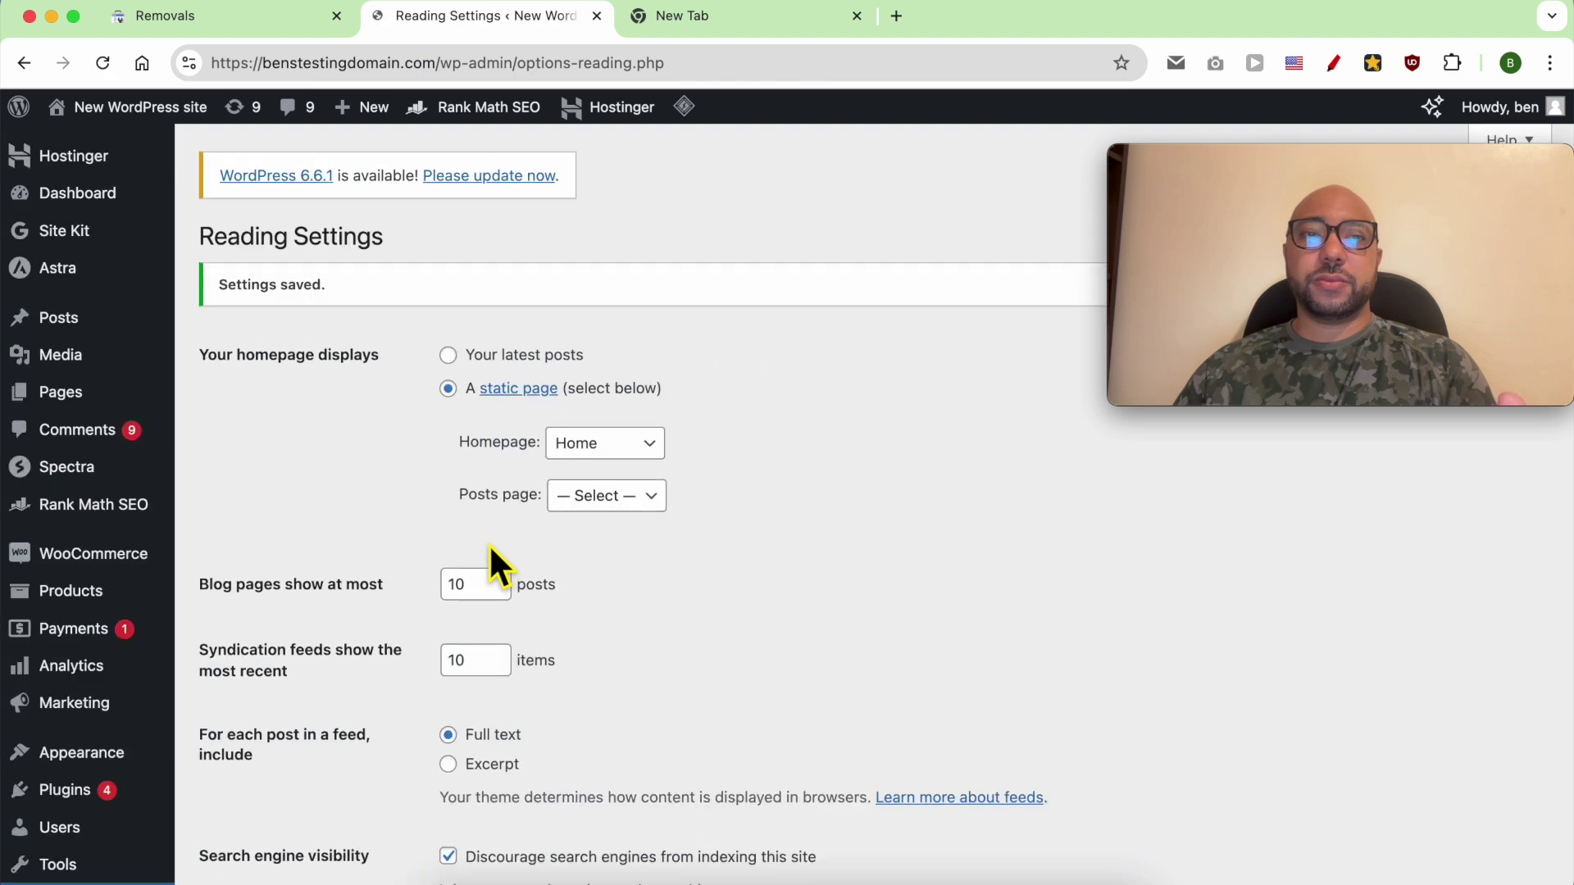
scroll(492, 562, "down", 5)
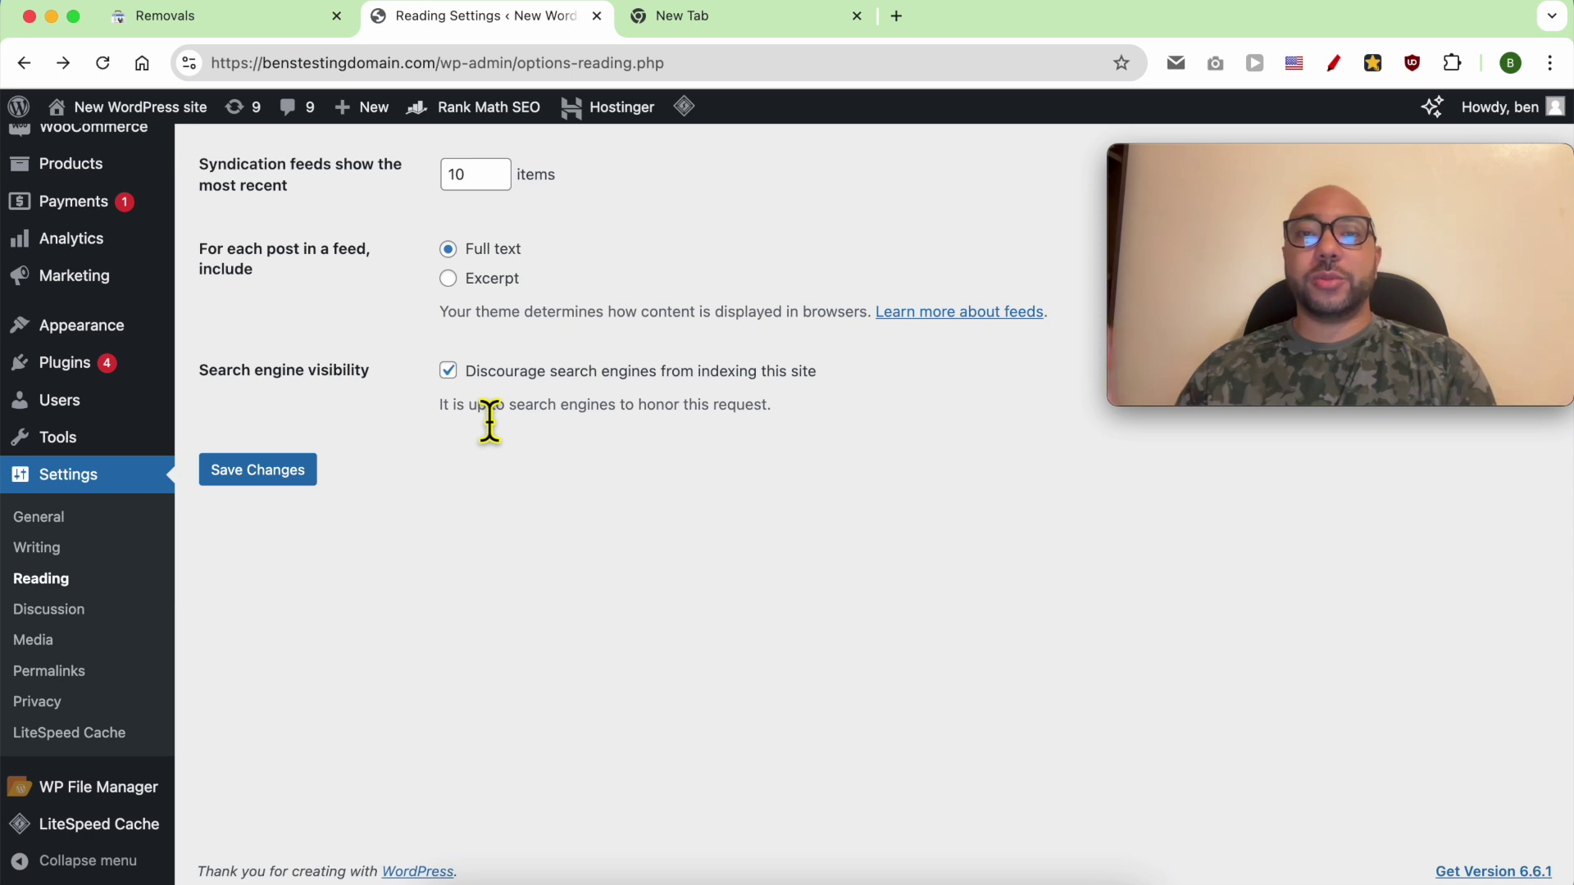
left_click(451, 373)
- Save Reading Settings with indexing allowed, then edit Hello world! and show its Options menu
left_click(295, 473)
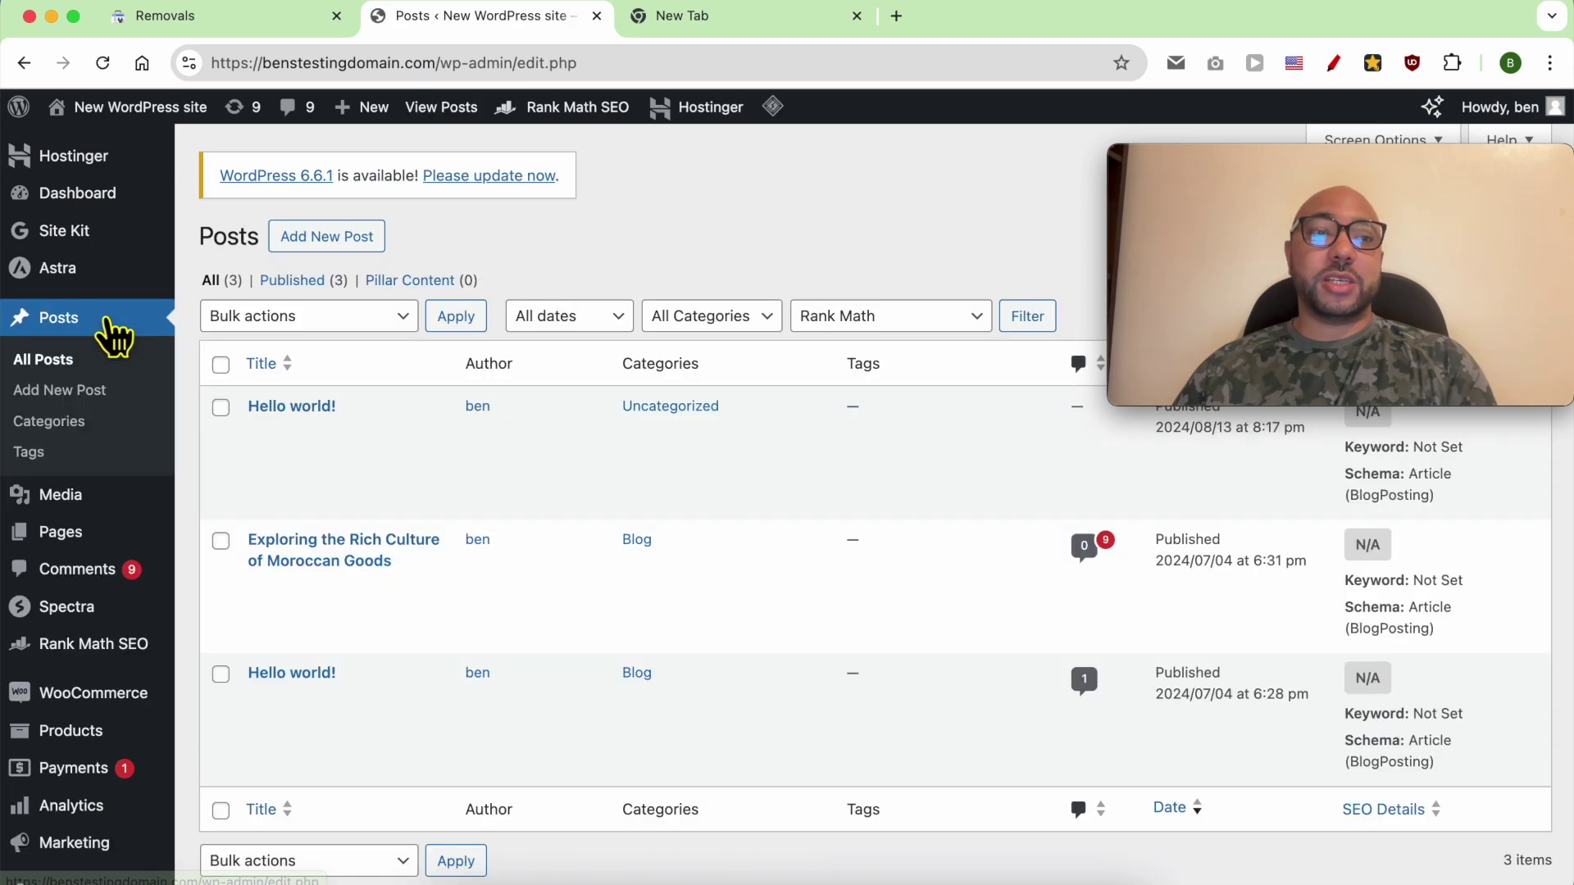
left_click(261, 437)
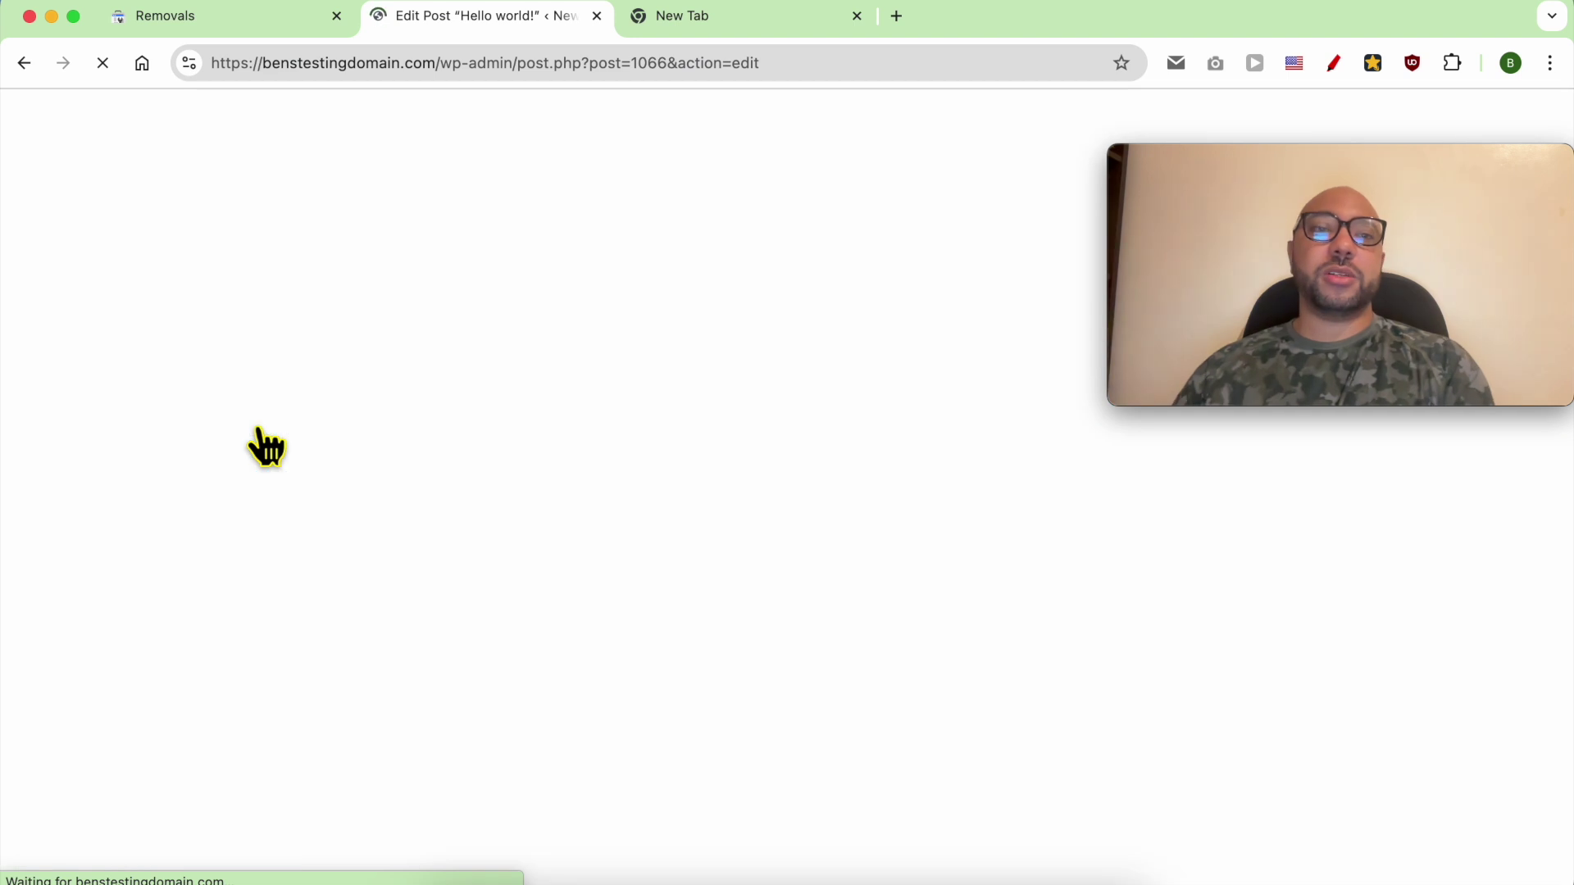
left_click_drag(1230, 180, 240, 634)
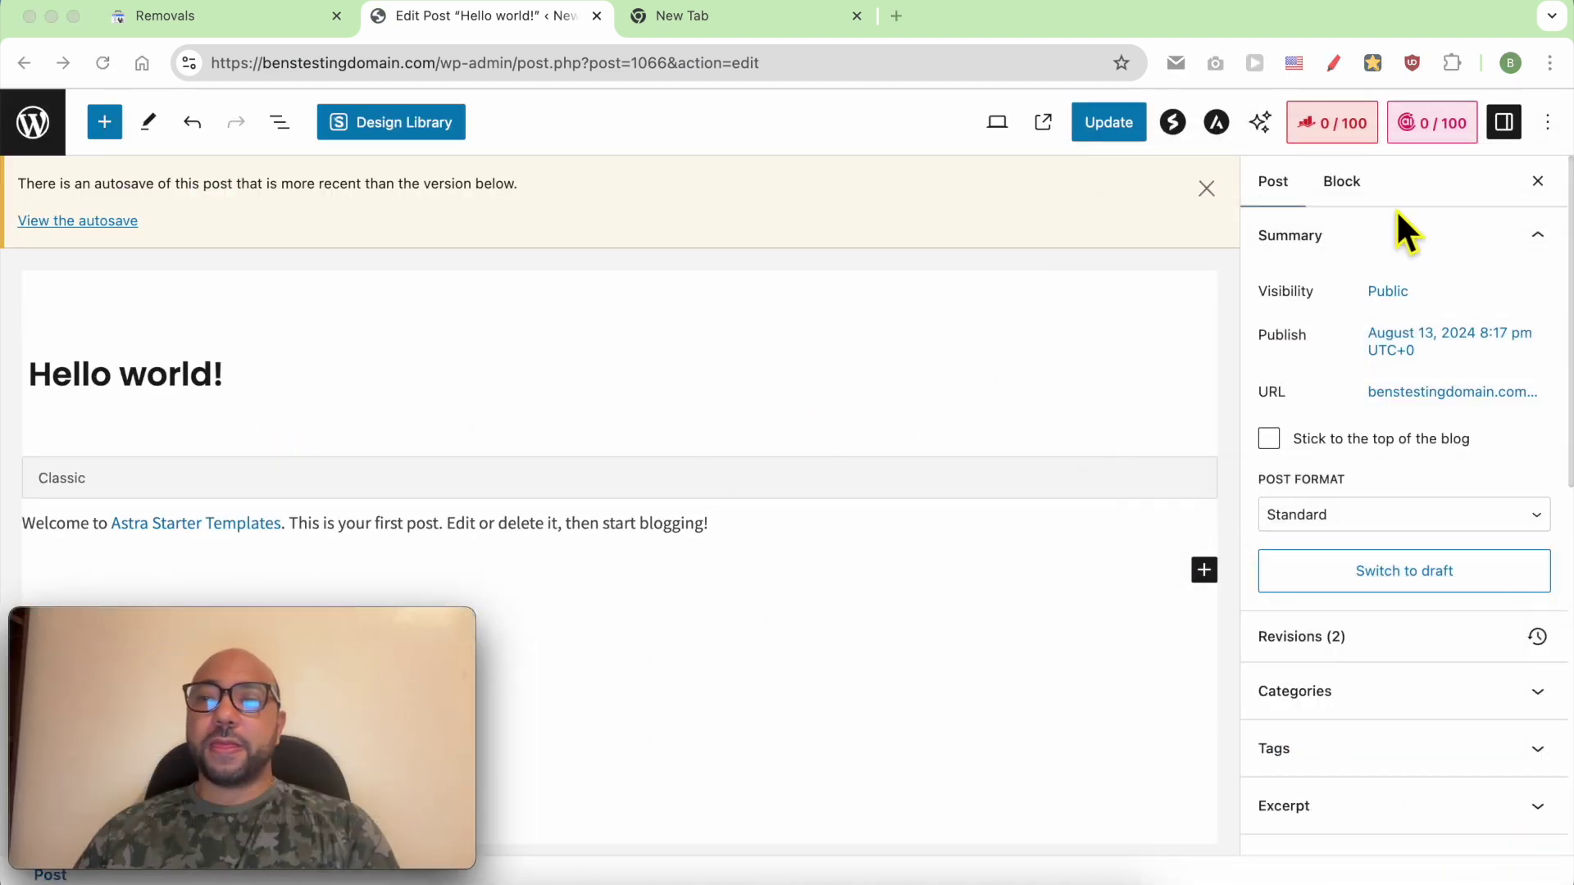
left_click(1552, 133)
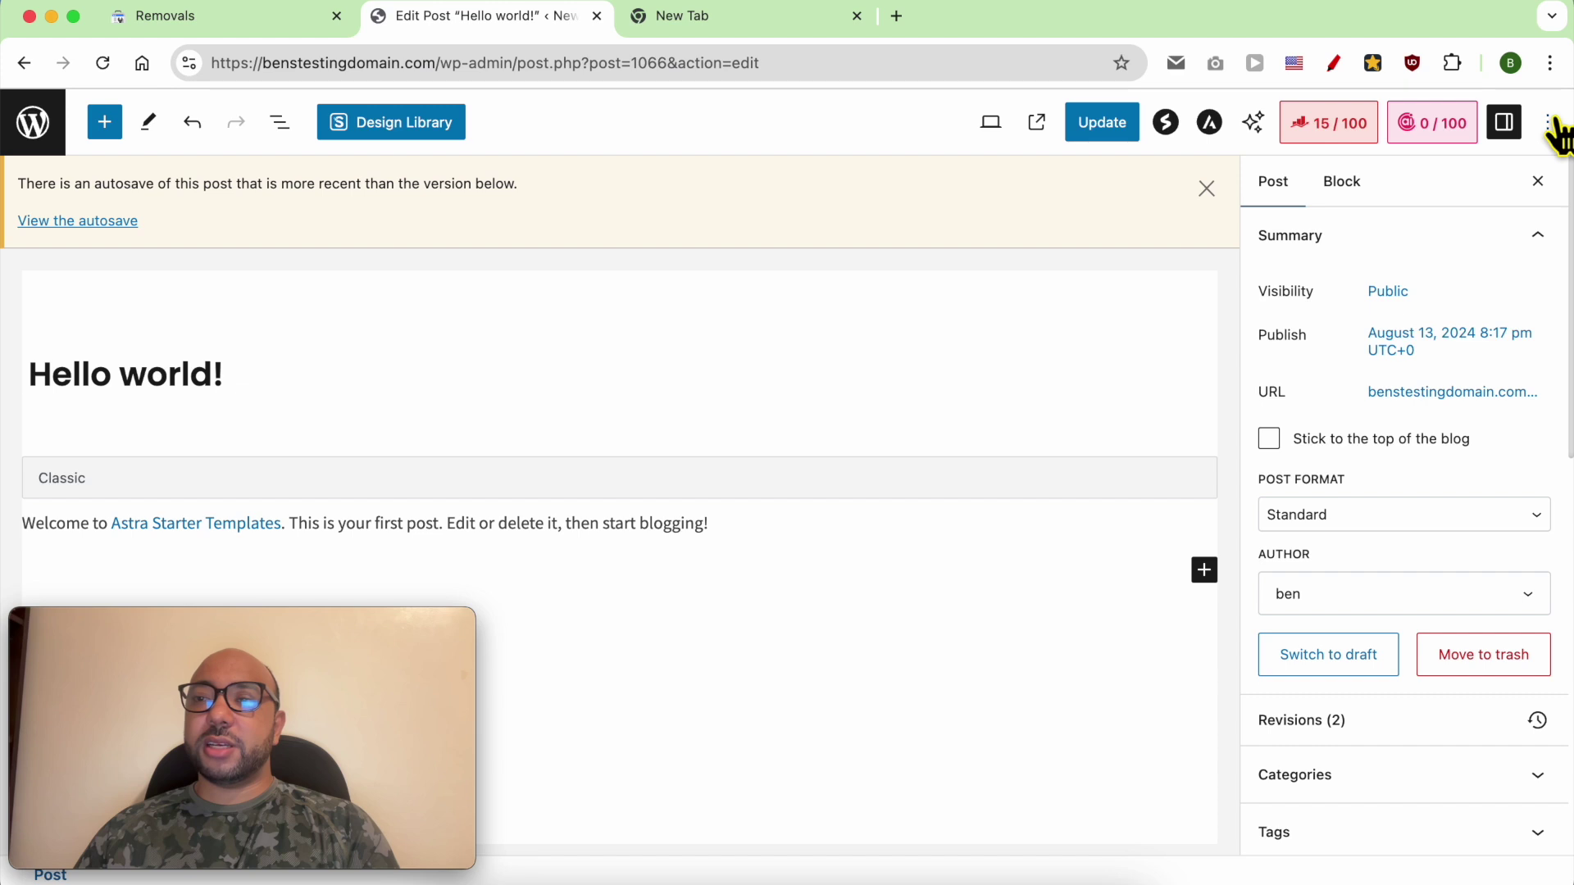
left_click(1551, 123)
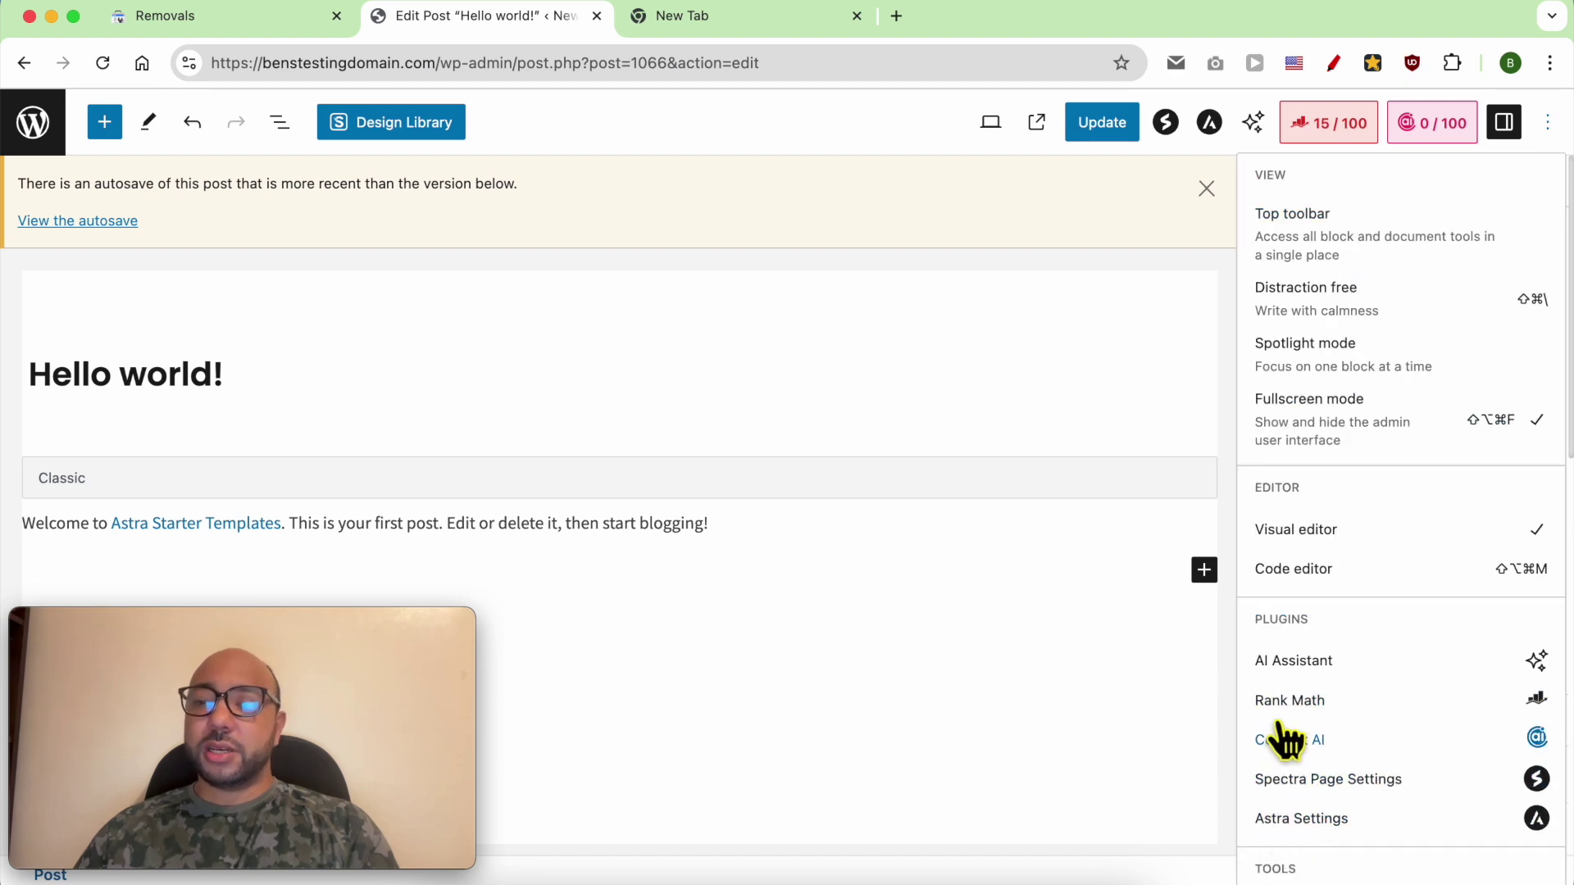
- Tick No Index under Rank Math's Advanced Robots Meta for Hello world!
left_click(1320, 700)
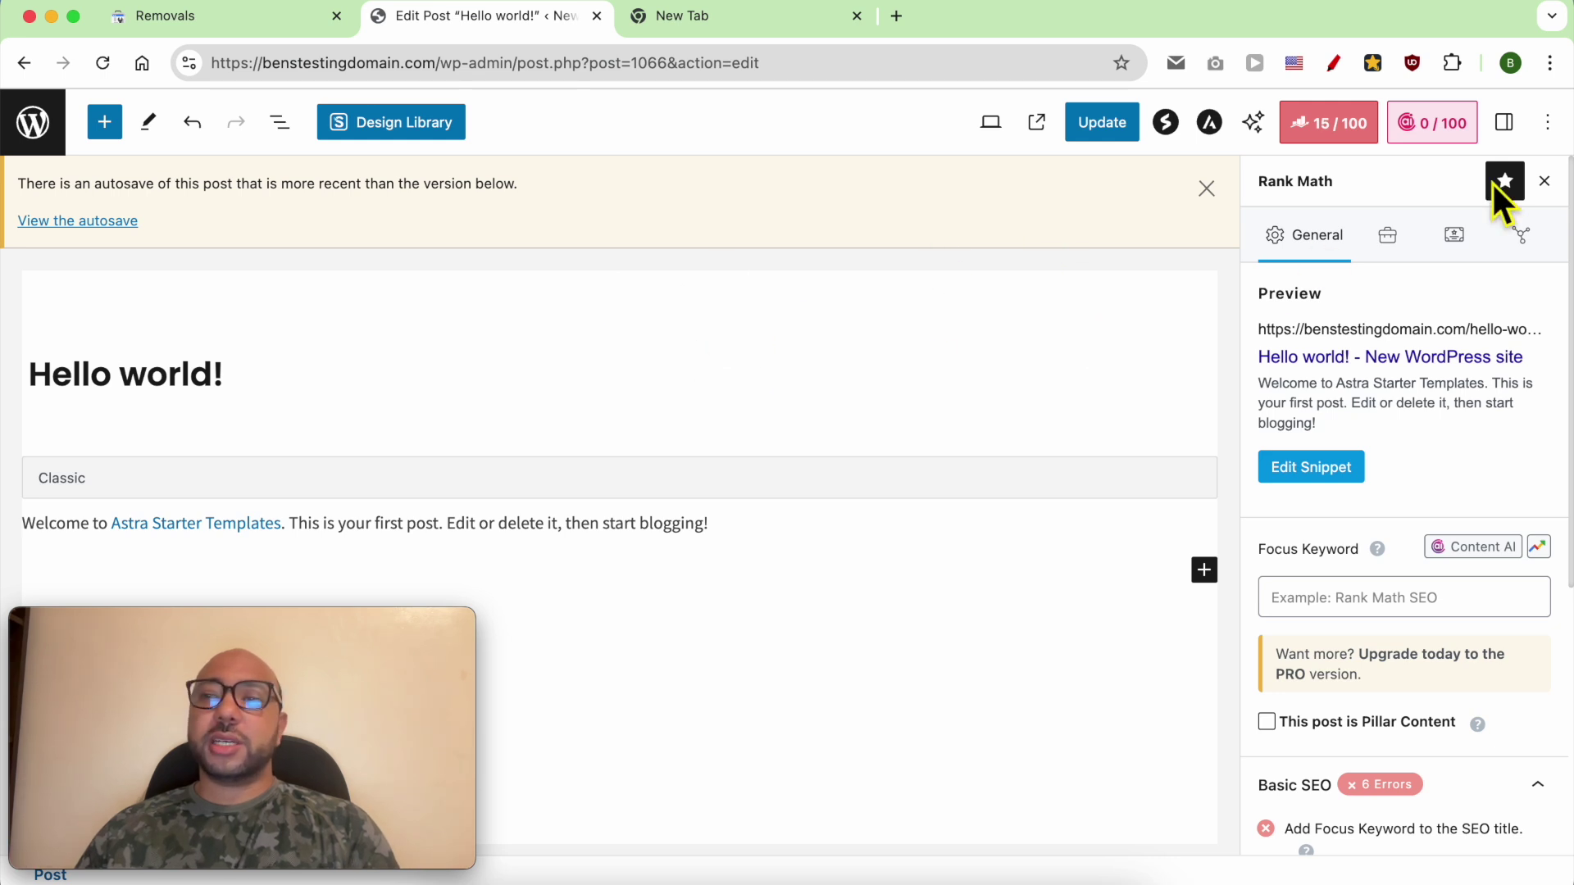
left_click(1546, 122)
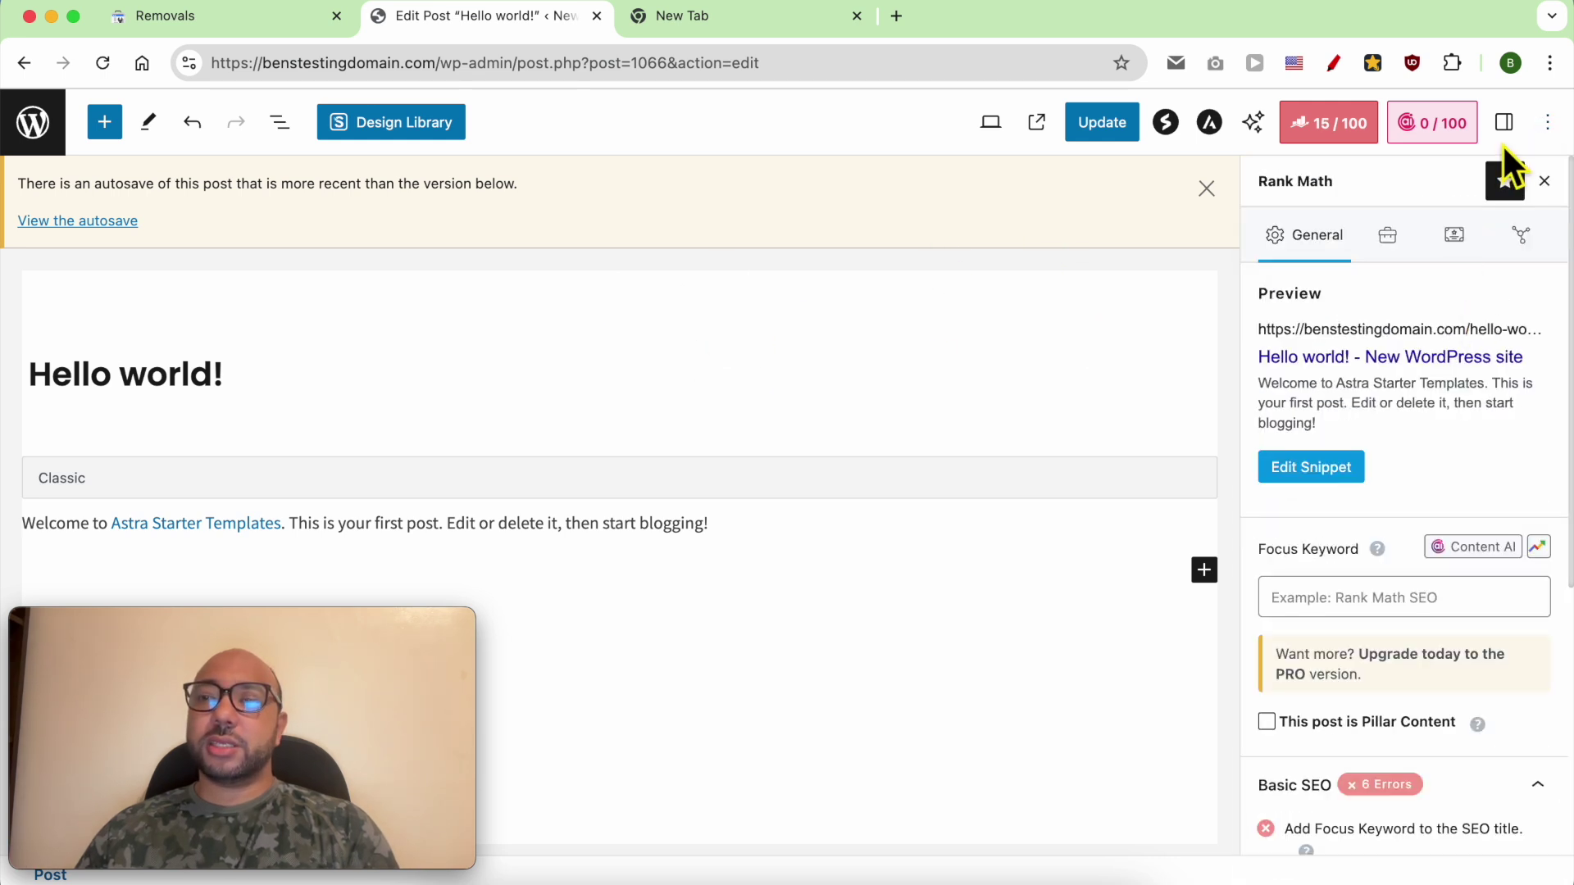
left_click(1548, 122)
left_click(1350, 797)
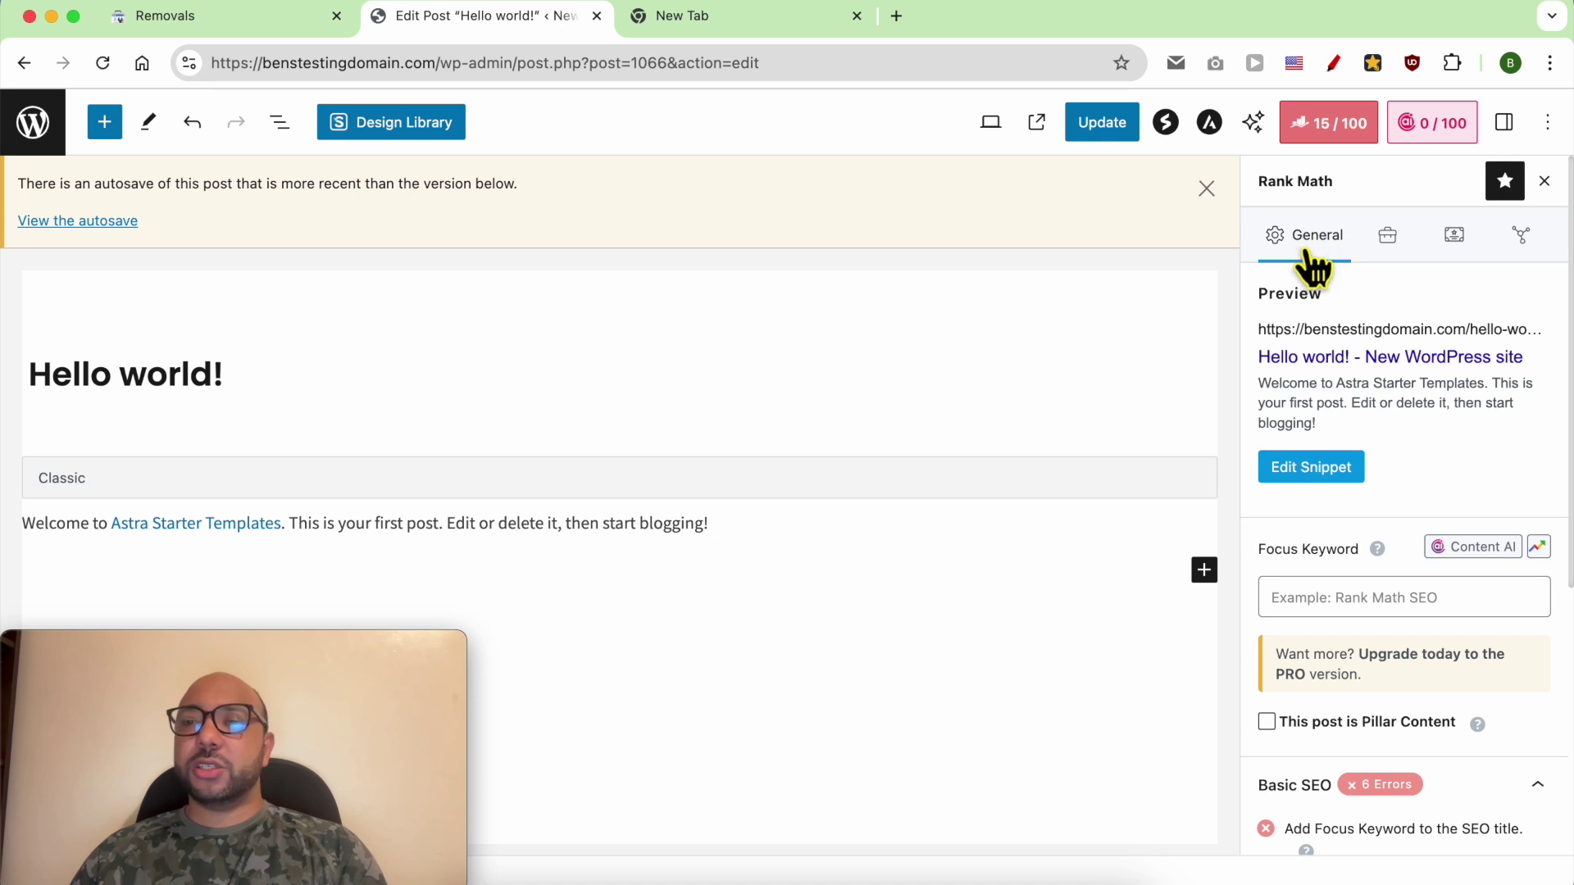
left_click(1387, 237)
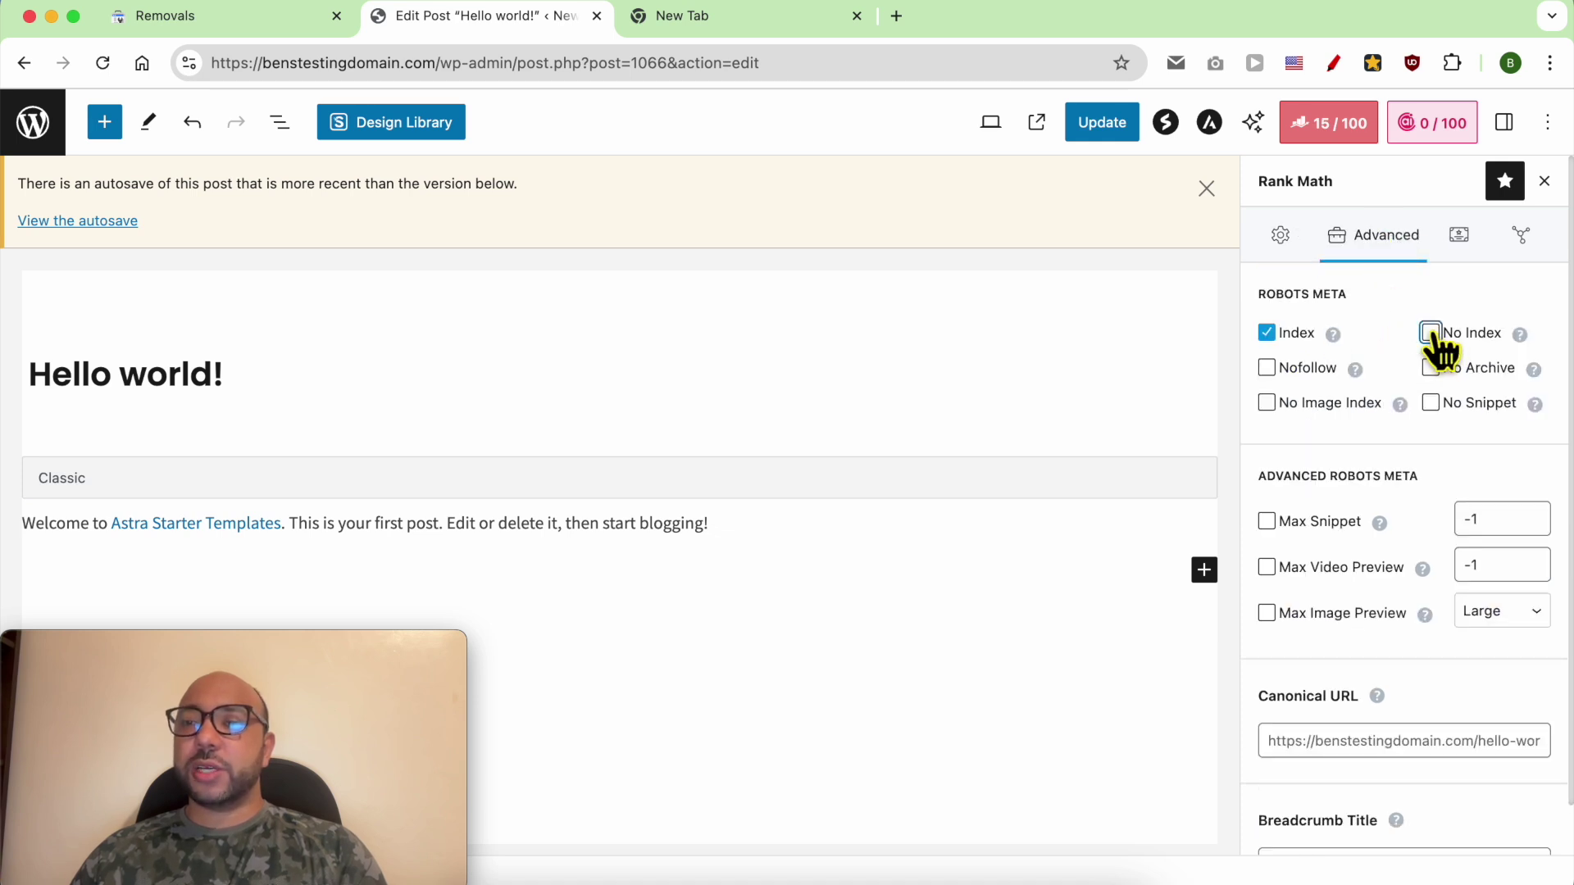
left_click(1522, 333)
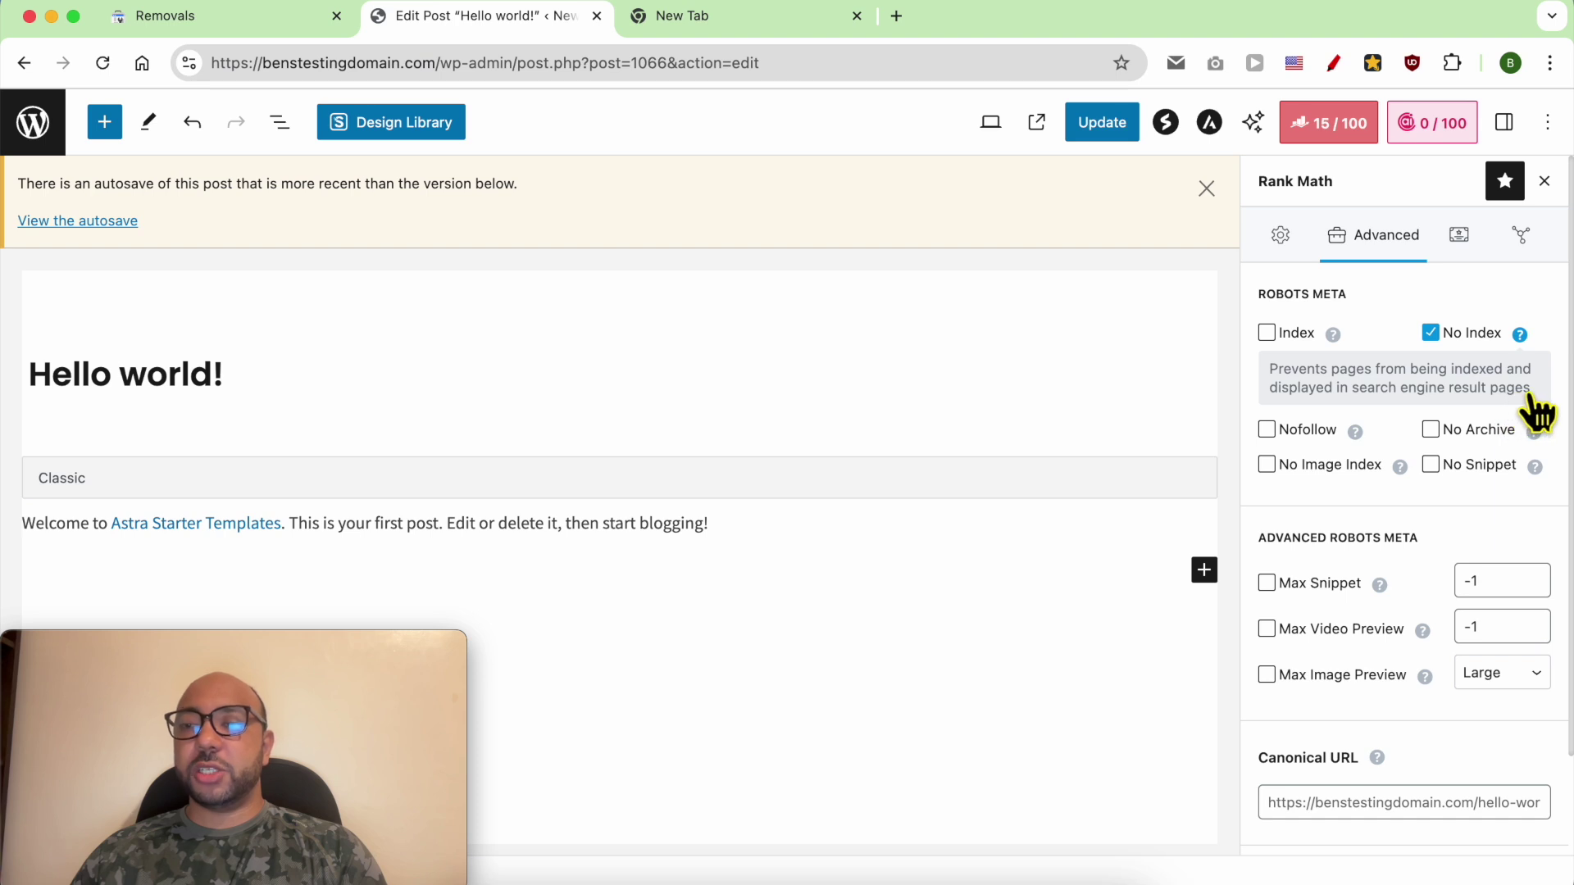
left_click(1111, 136)
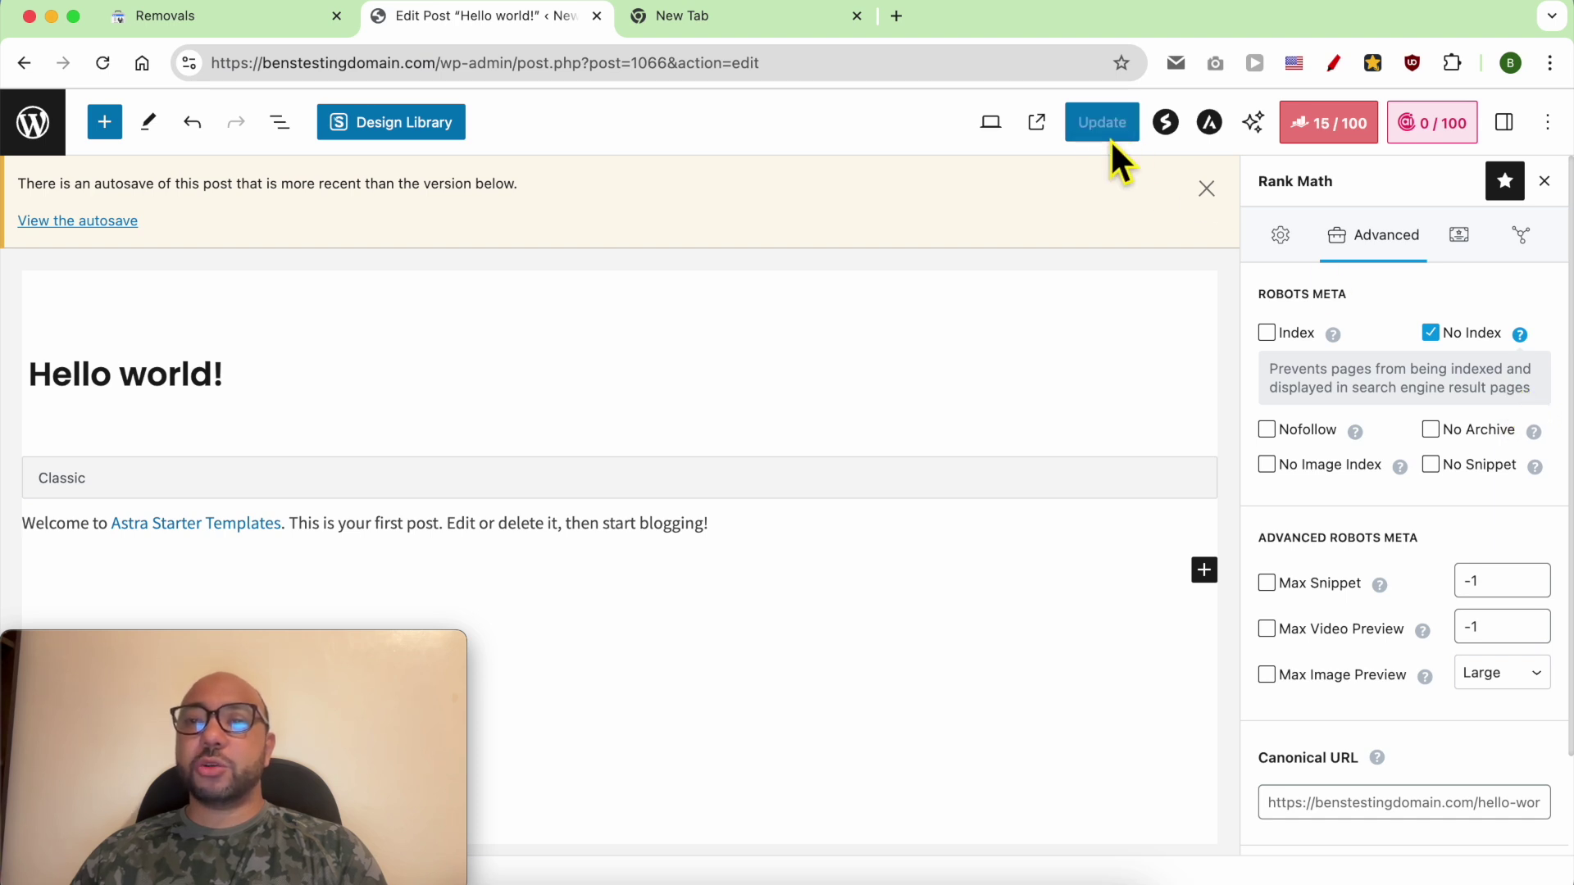